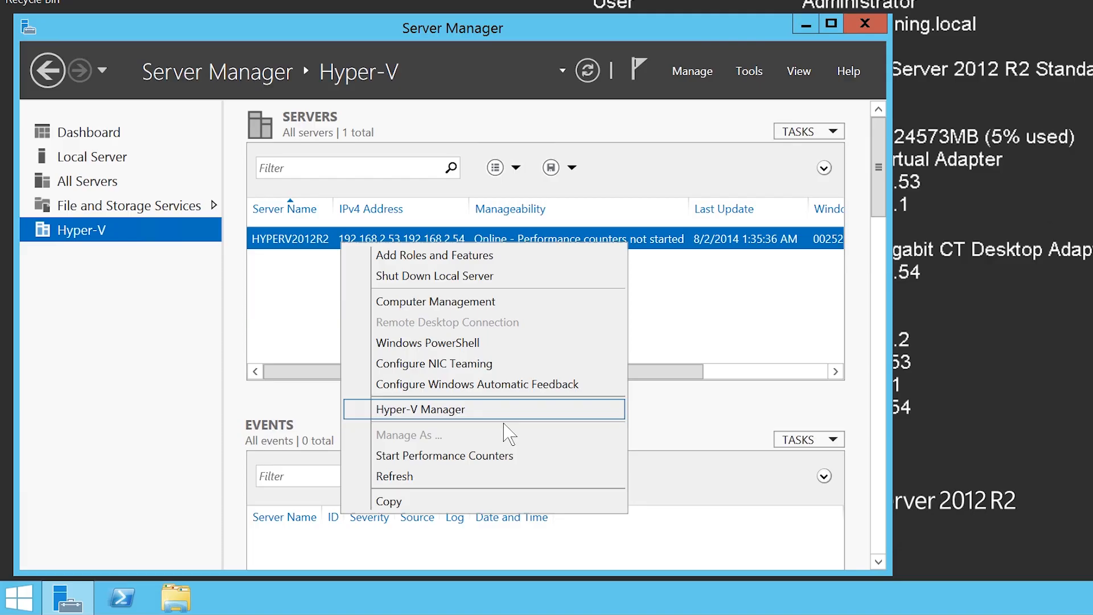
Open Hyper-V Manager and start creating a new virtual machine on the HYPERV2012R2 server.
left_click(499, 411)
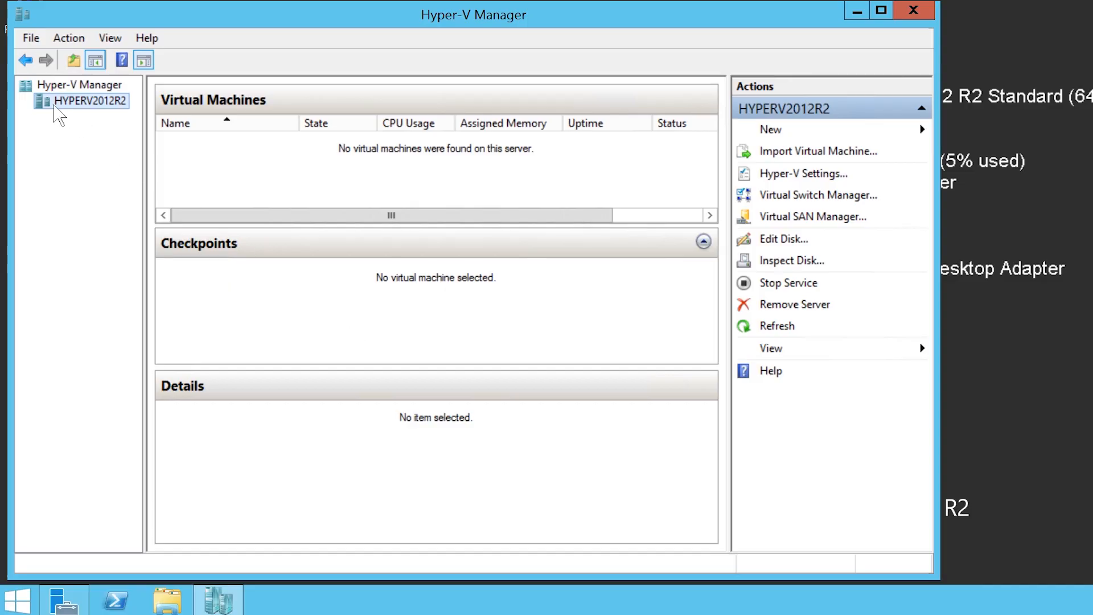
right_click(104, 101)
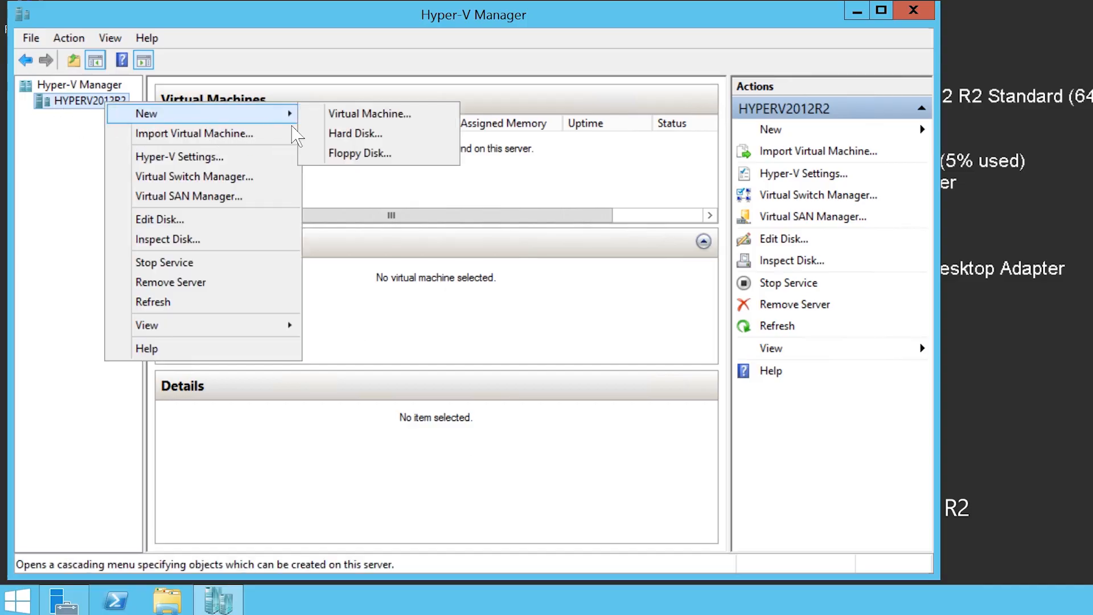
left_click(425, 117)
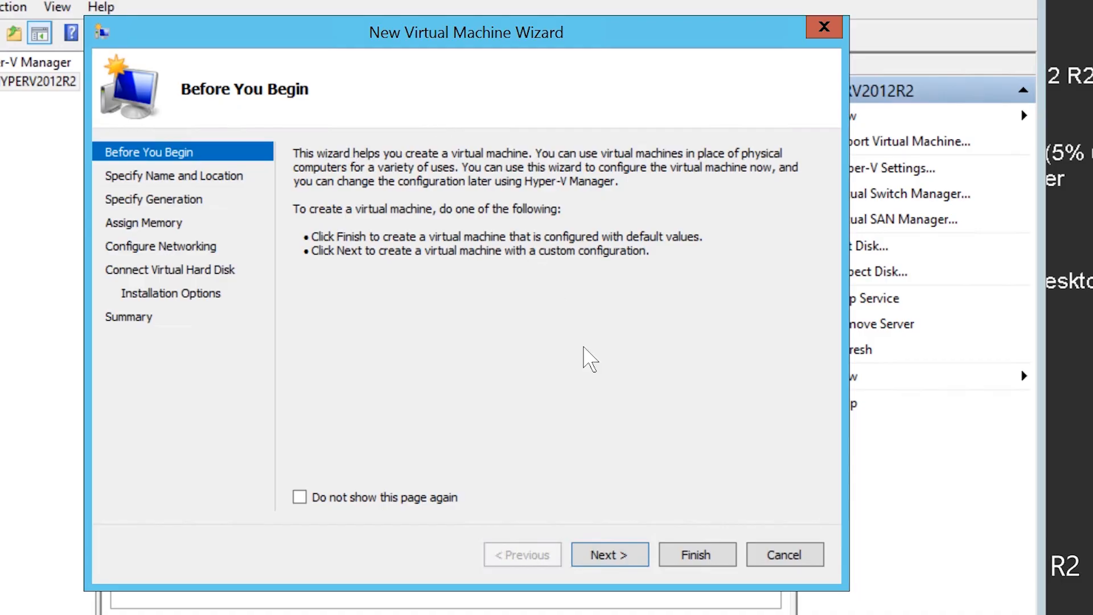
Name the virtual machine "Windows Server 2012 R2", keeping the default storage location, and accept Generation 1.
left_click(638, 560)
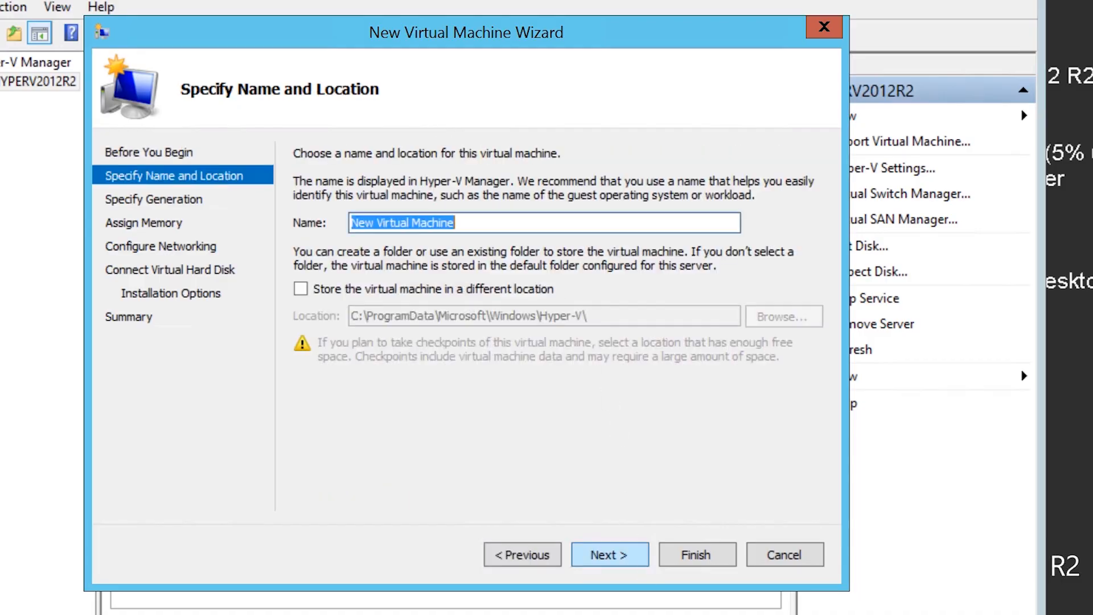
type("Windows Server 2012 R2")
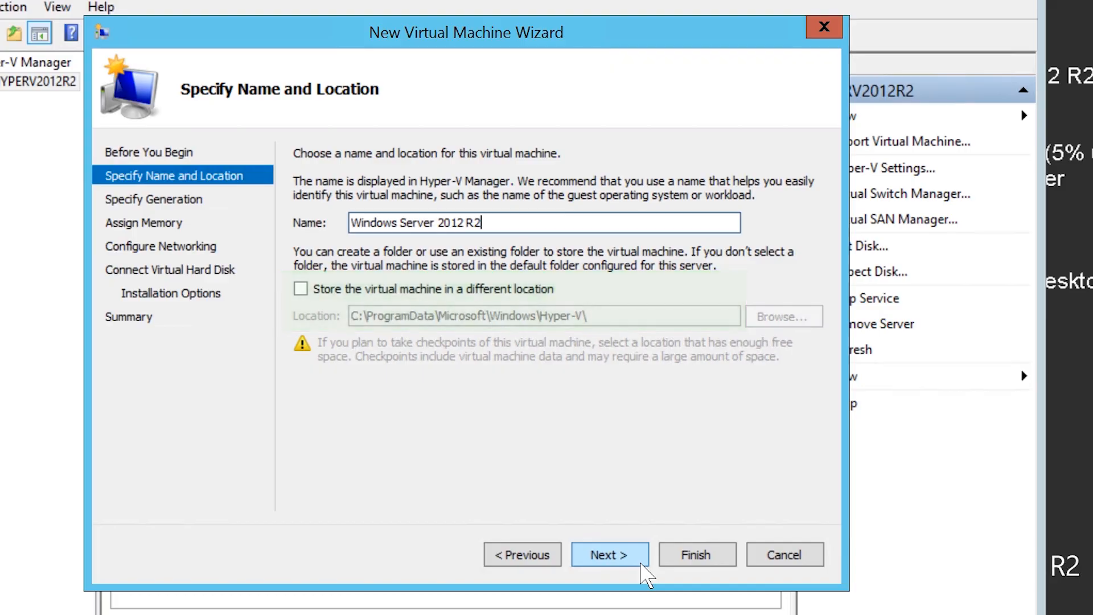
left_click(645, 572)
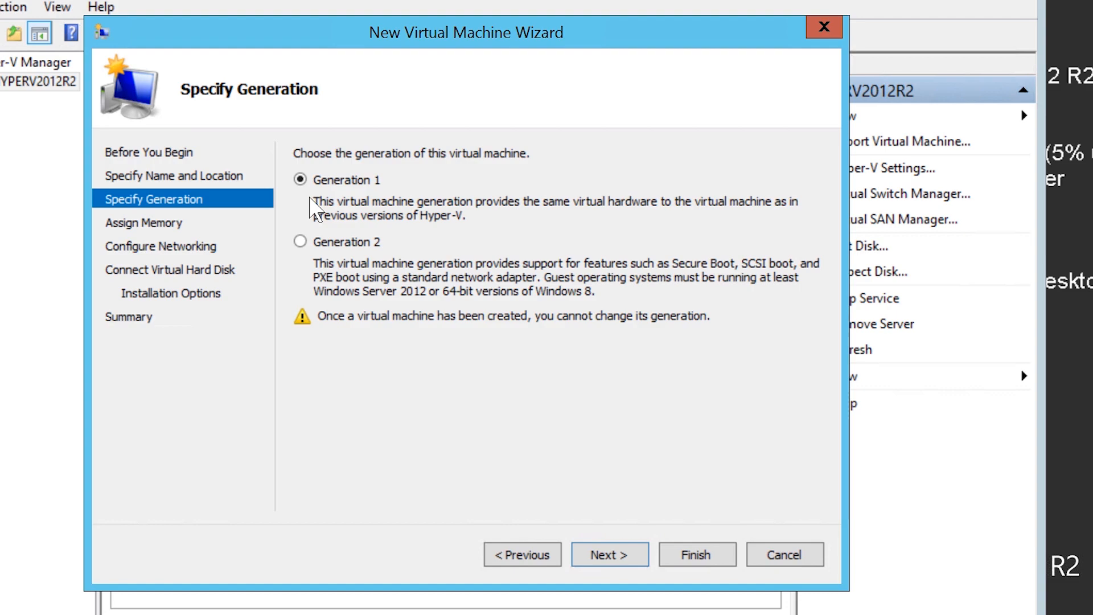
left_click(645, 558)
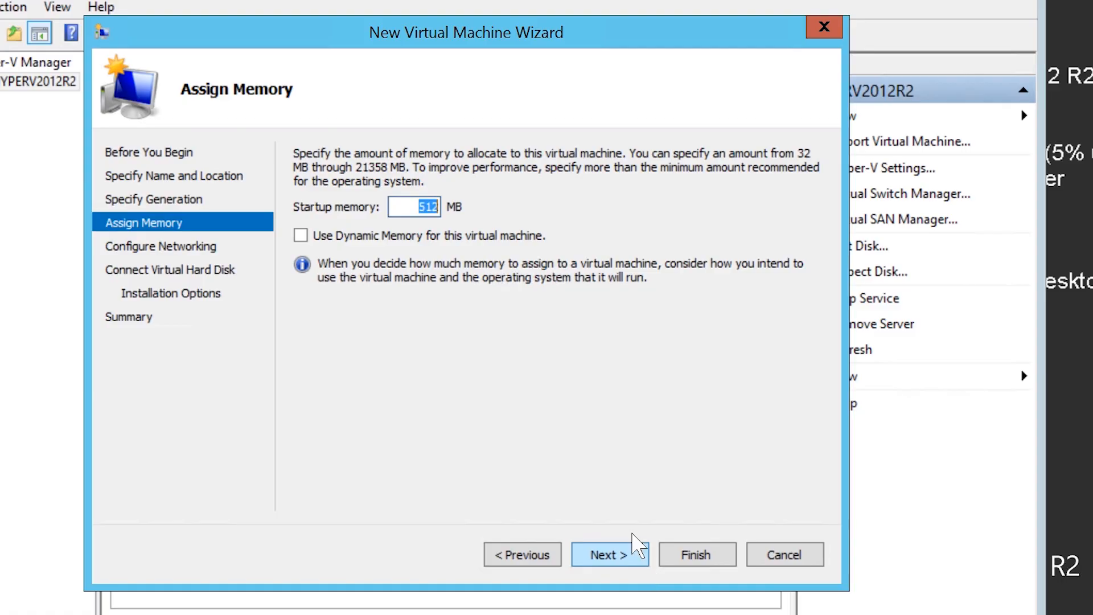
Set the virtual machine's startup memory to 2048 MB without Dynamic Memory.
left_click_drag(420, 216, 468, 217)
type("2048")
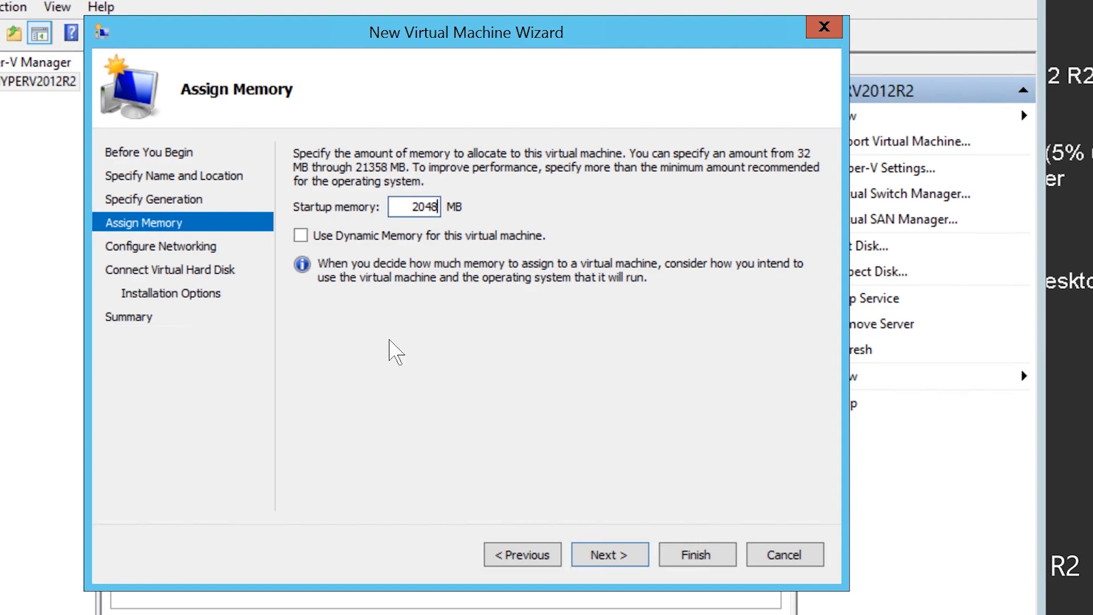
left_click(611, 553)
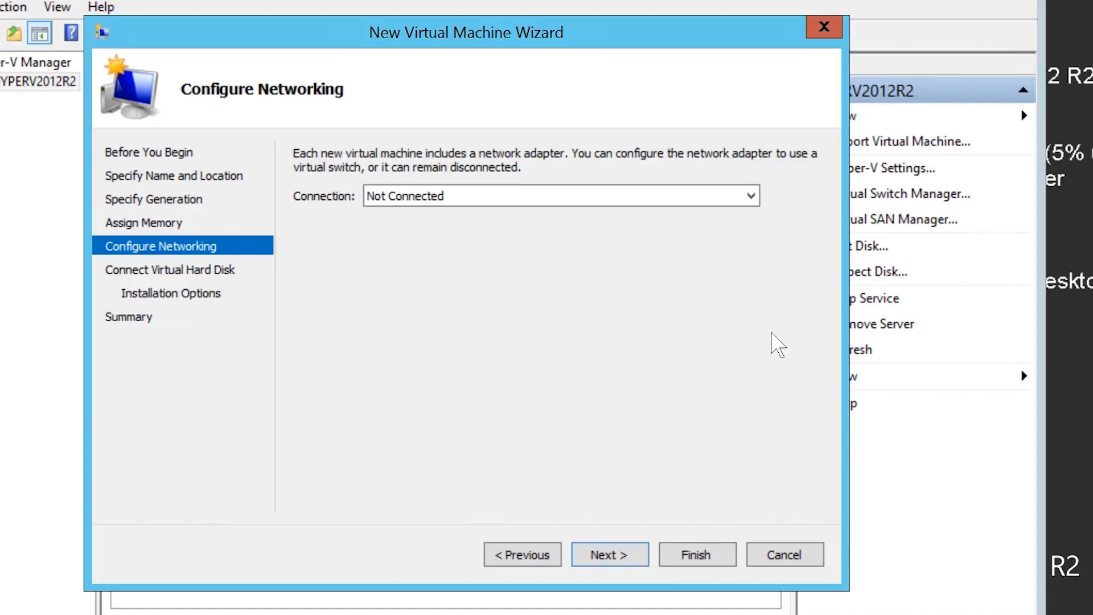
Connect the virtual machine's network adapter to "Realtek Virtual Adapter - Virtual Switch".
left_click(756, 197)
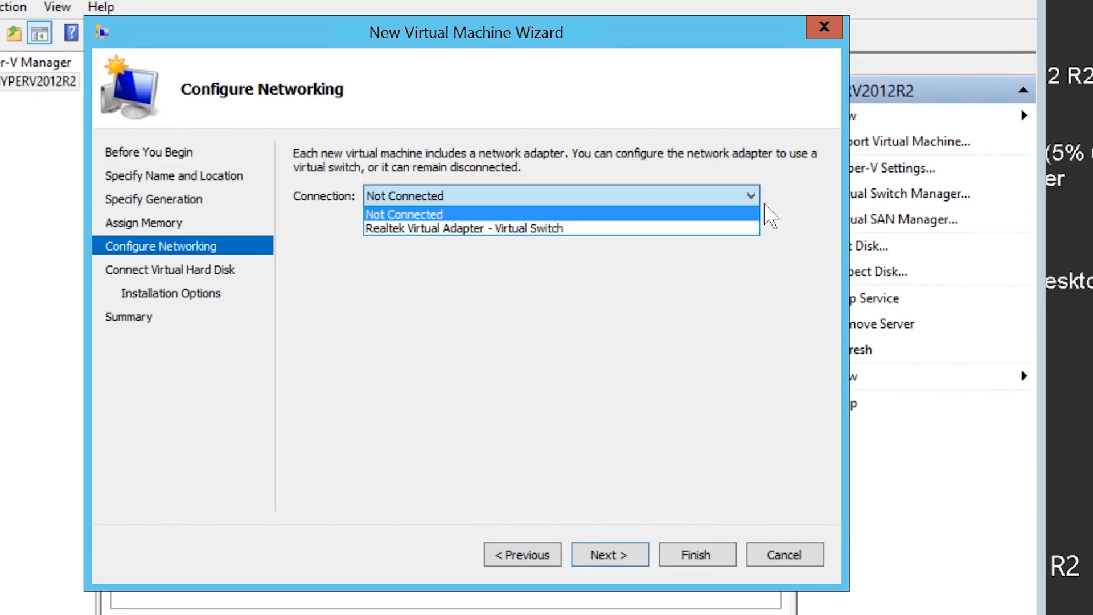
left_click(617, 232)
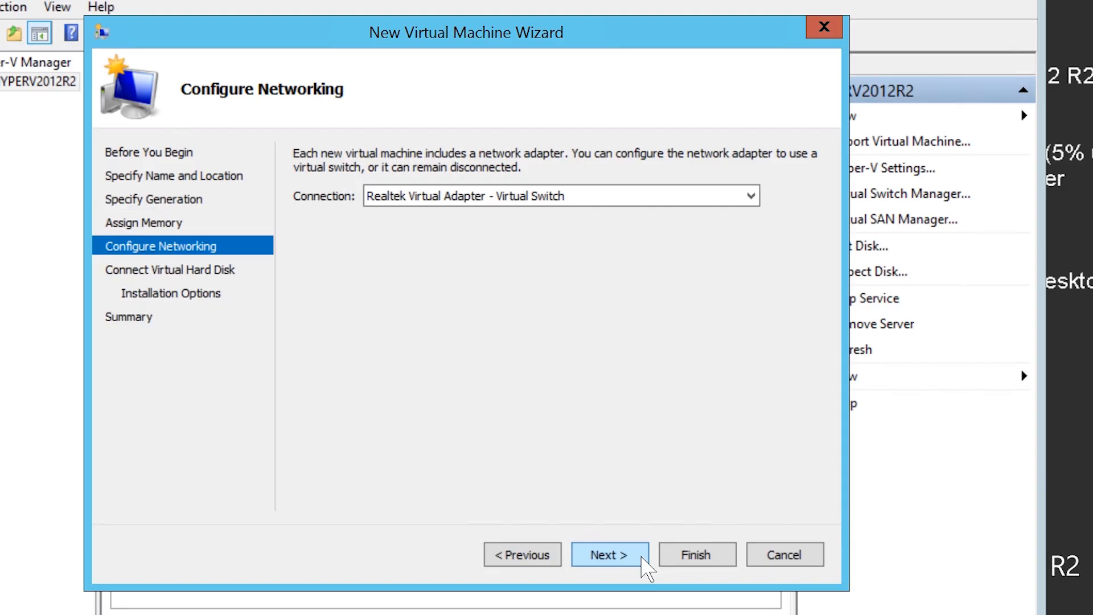
left_click(609, 555)
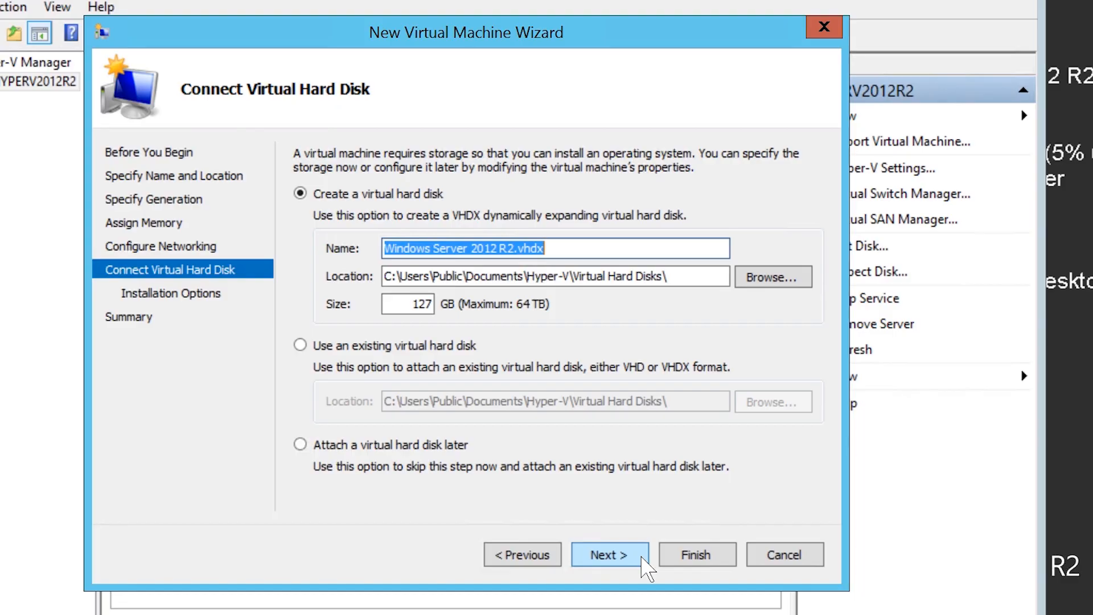
Create the virtual machine with the default new 127 GB virtual hard disk and without installing an operating system.
left_click(642, 558)
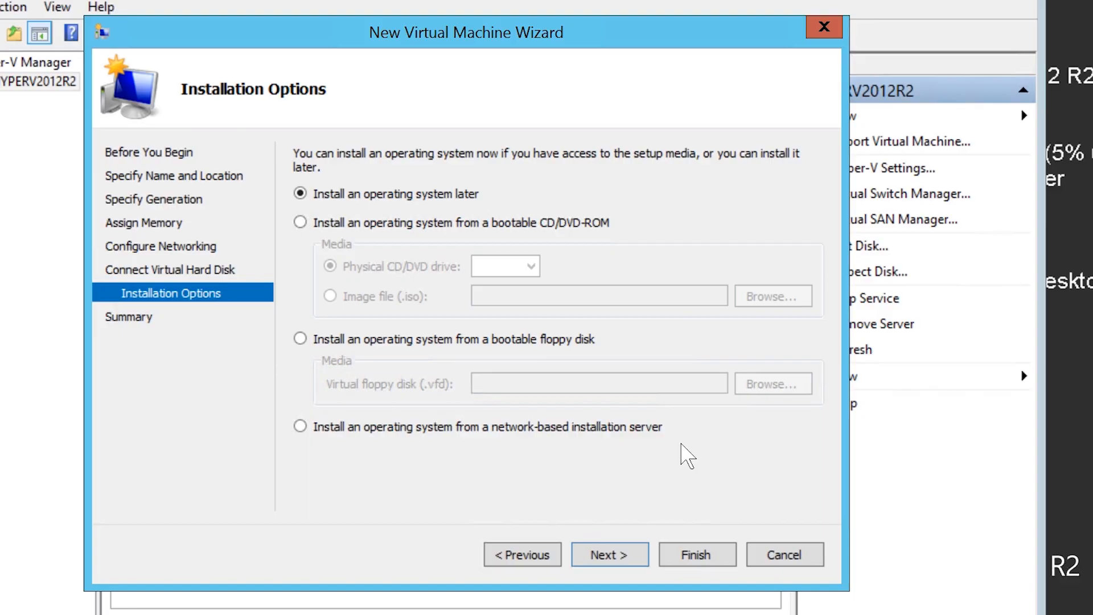
left_click(646, 563)
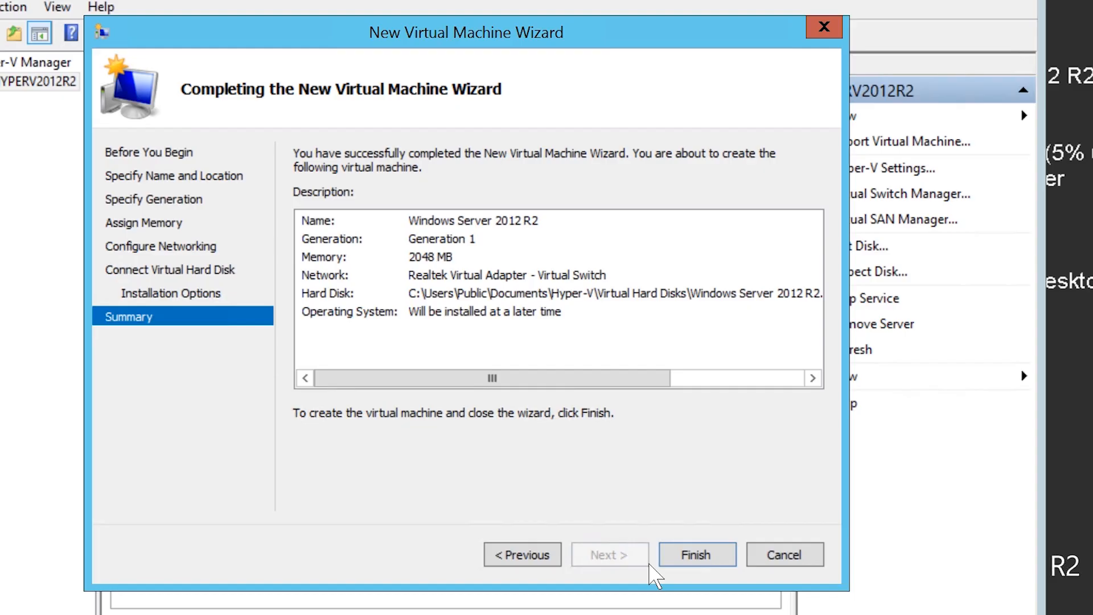
left_click(734, 562)
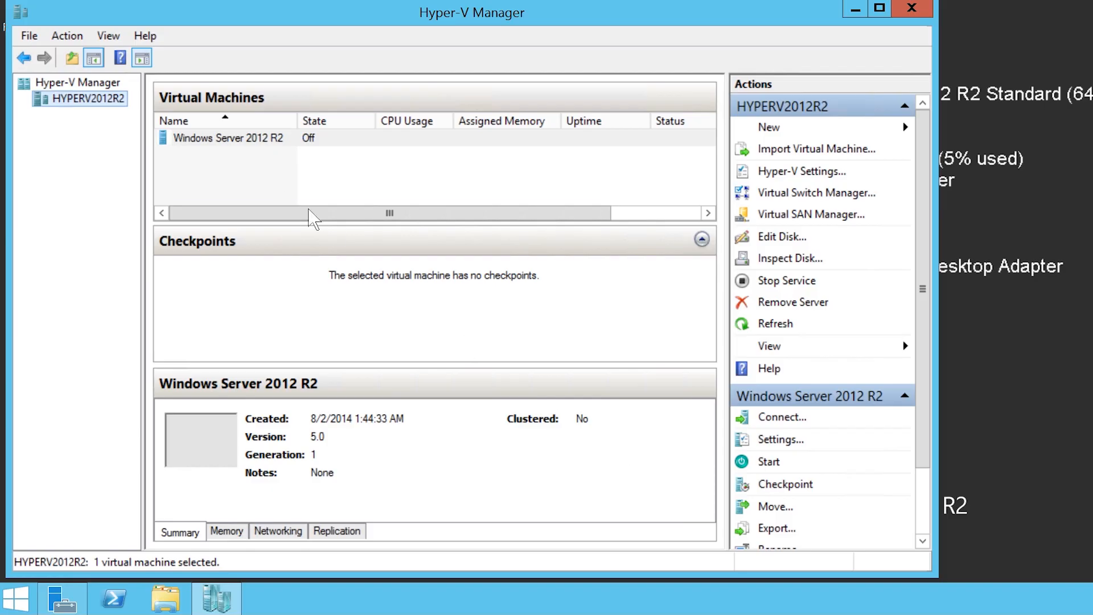
Open the settings of the Windows Server 2012 R2 virtual machine.
left_click(186, 151)
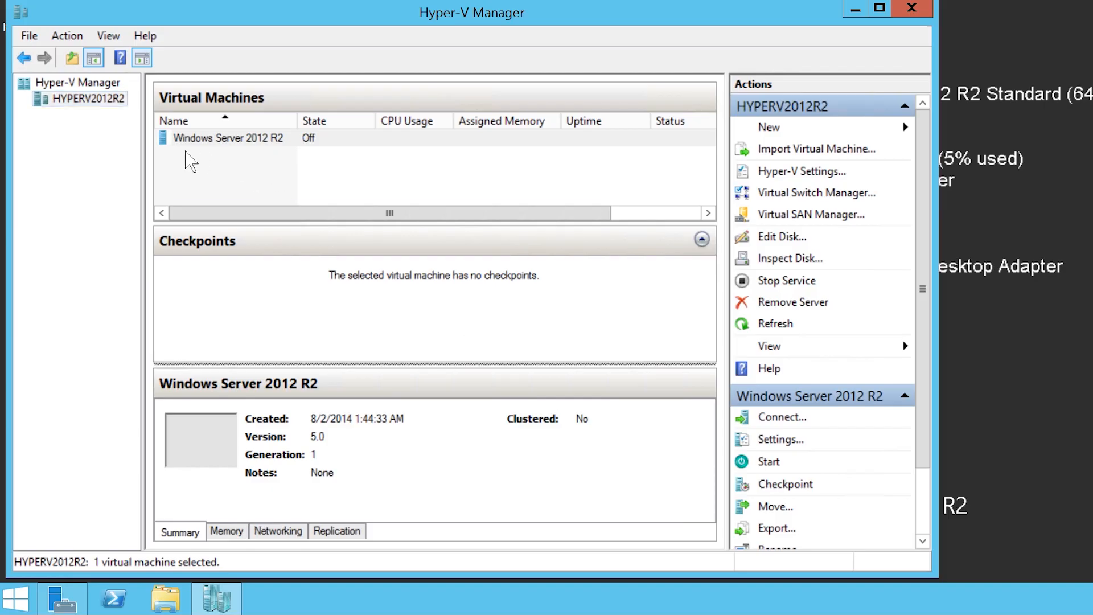
right_click(325, 150)
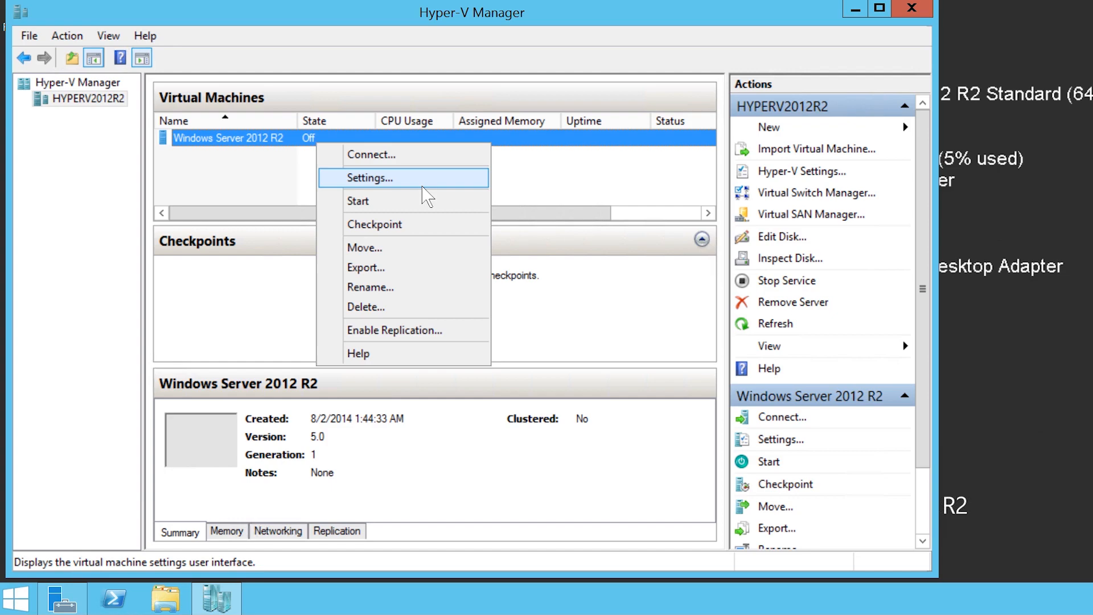
left_click(422, 184)
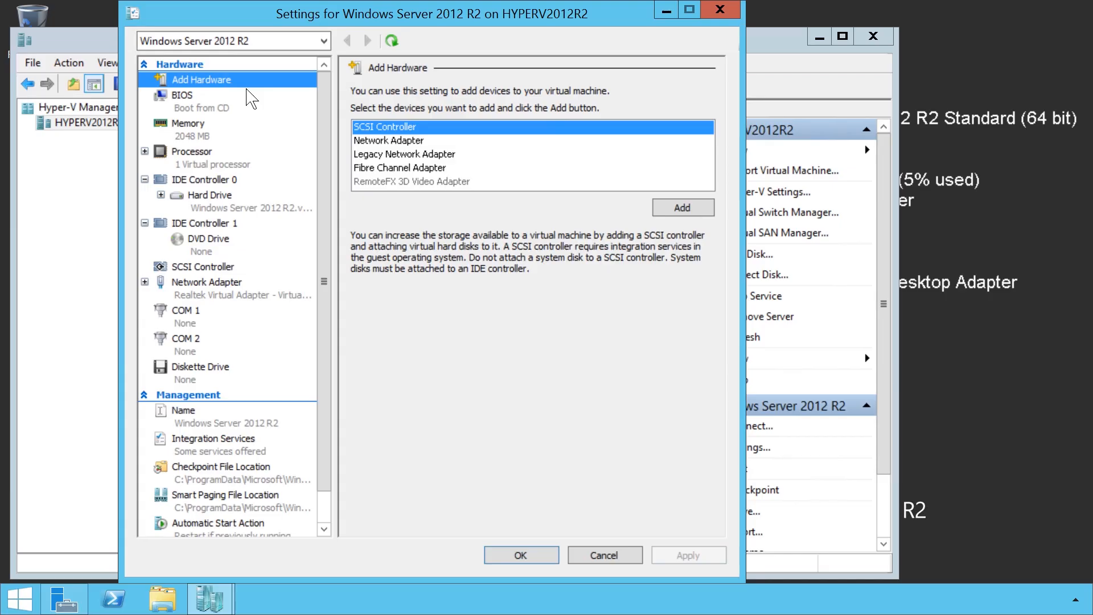
Examine the descriptions of the network and Fibre Channel adapters that can be added, and the BIOS startup order with its Legacy Network adapter entry.
left_click(369, 138)
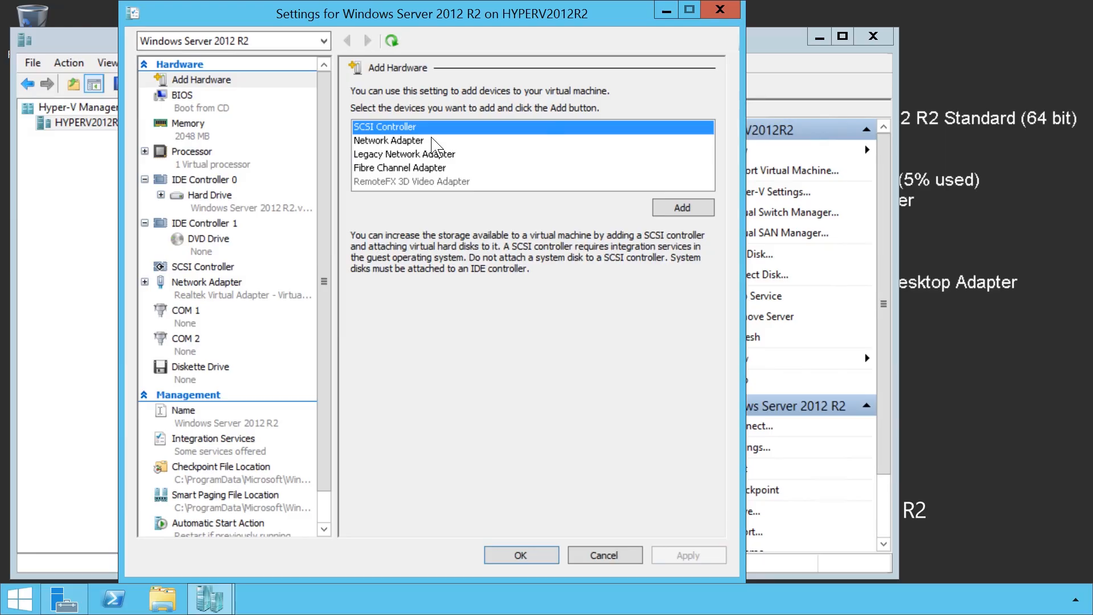
left_click(375, 141)
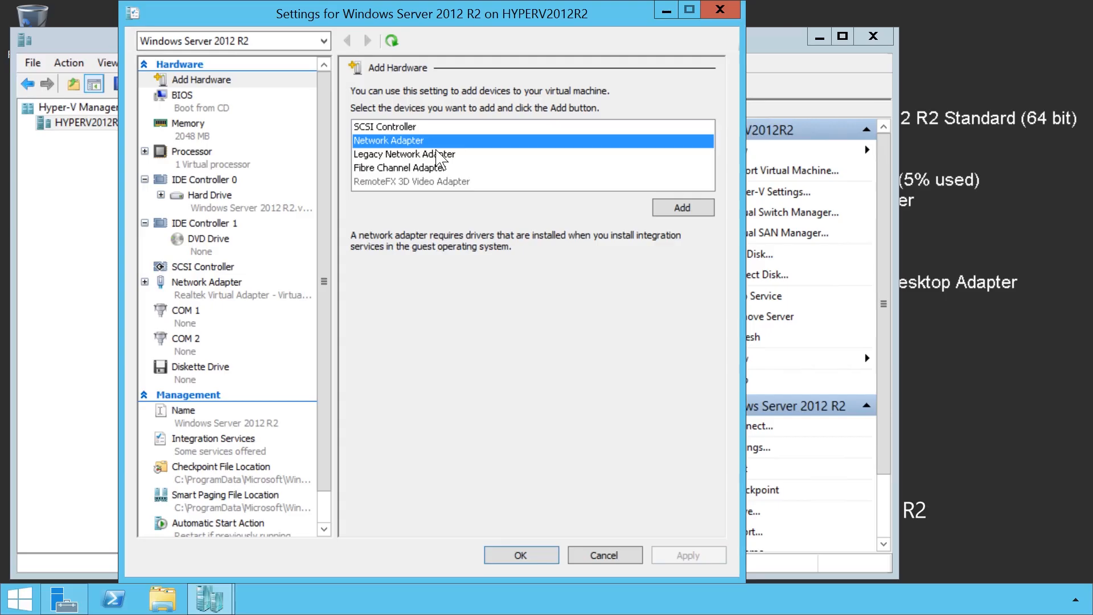
left_click(367, 158)
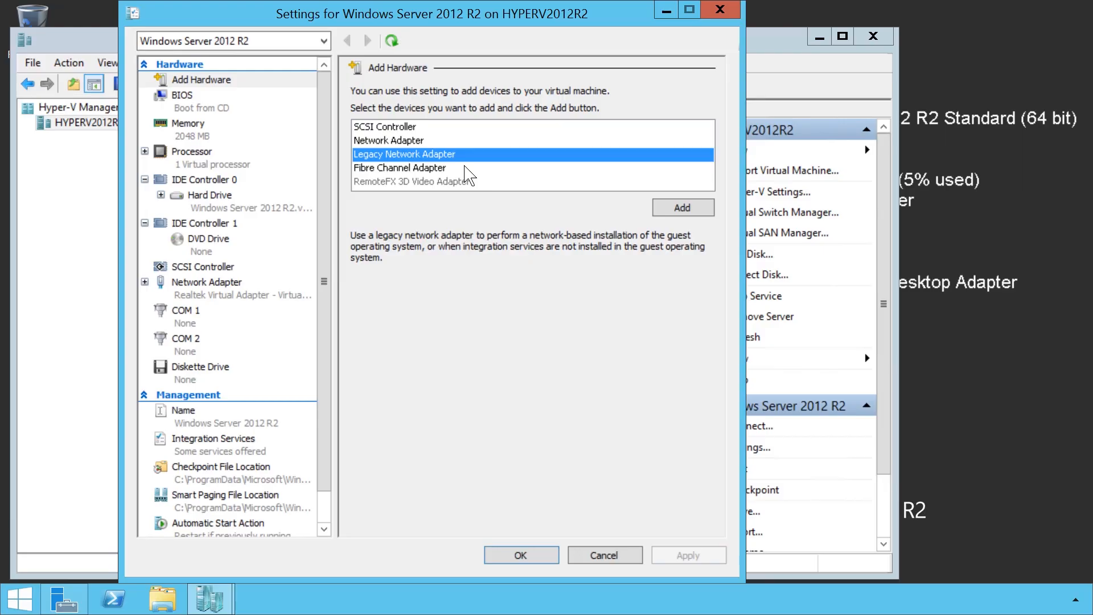
left_click(373, 171)
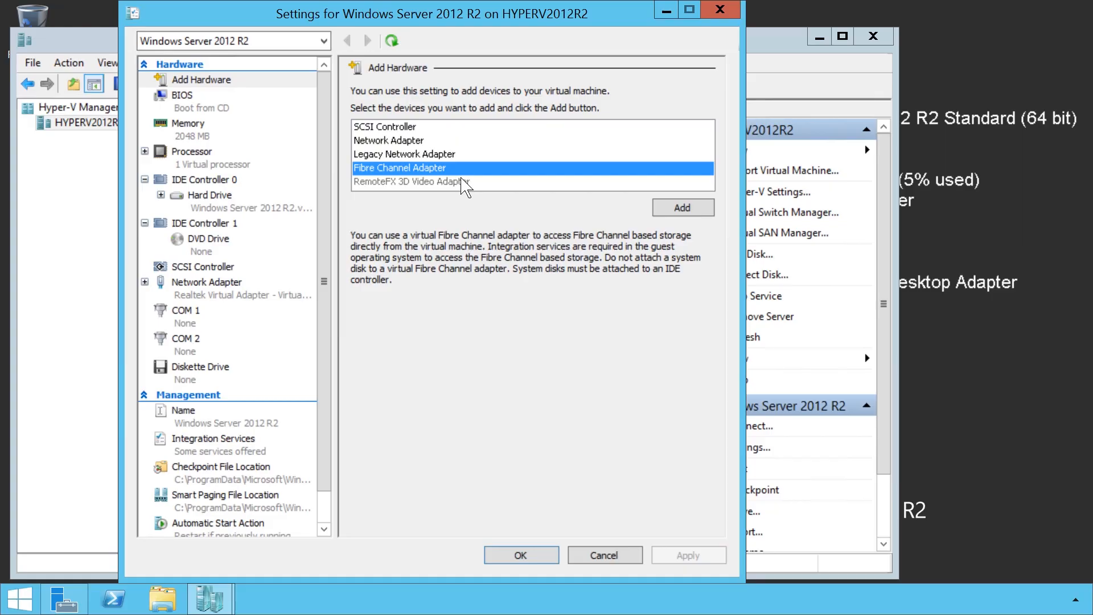
left_click(181, 109)
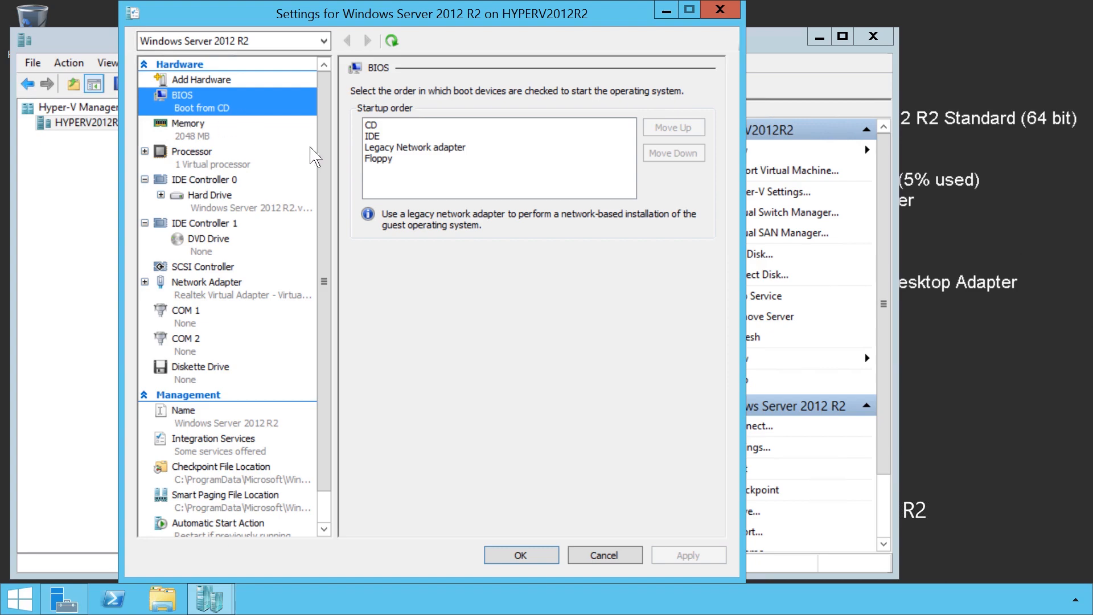
left_click(381, 148)
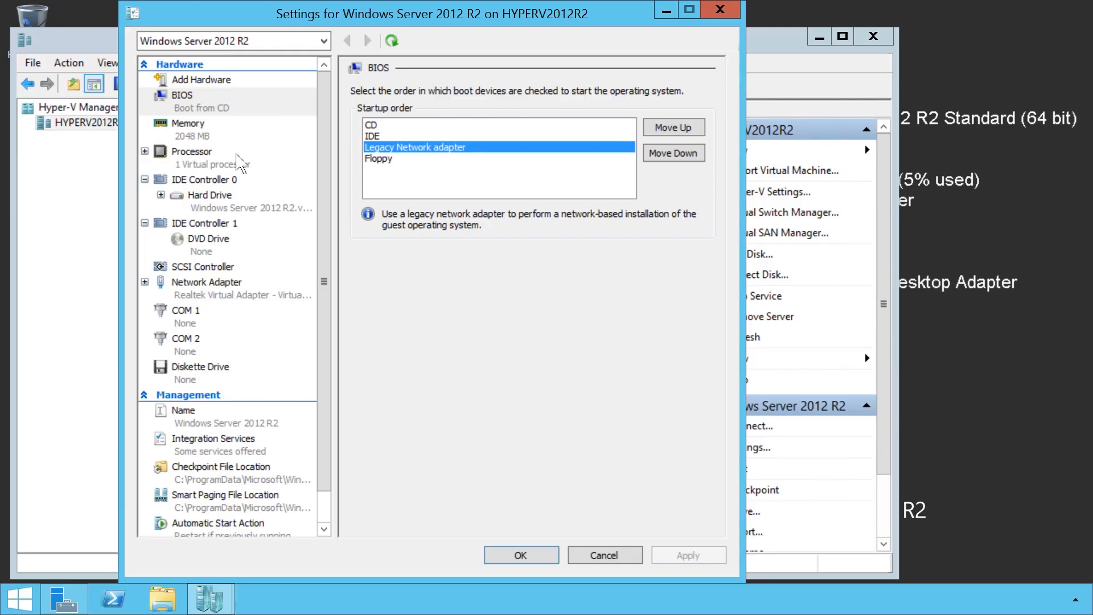
Enable Dynamic Memory in the virtual machine's memory settings to view its options, and disable it again.
left_click(220, 137)
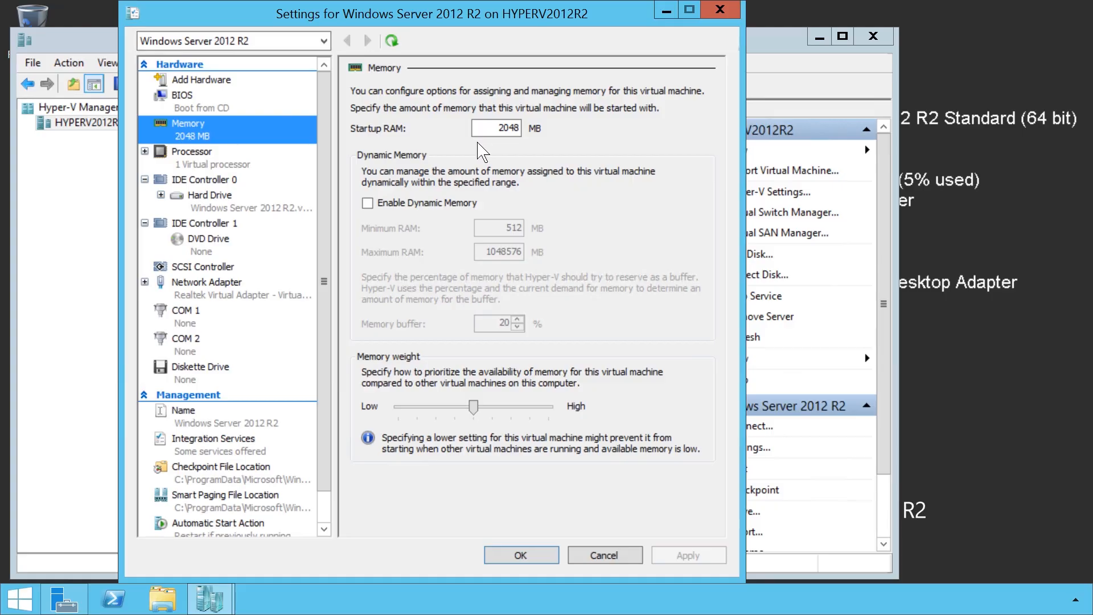
left_click(367, 204)
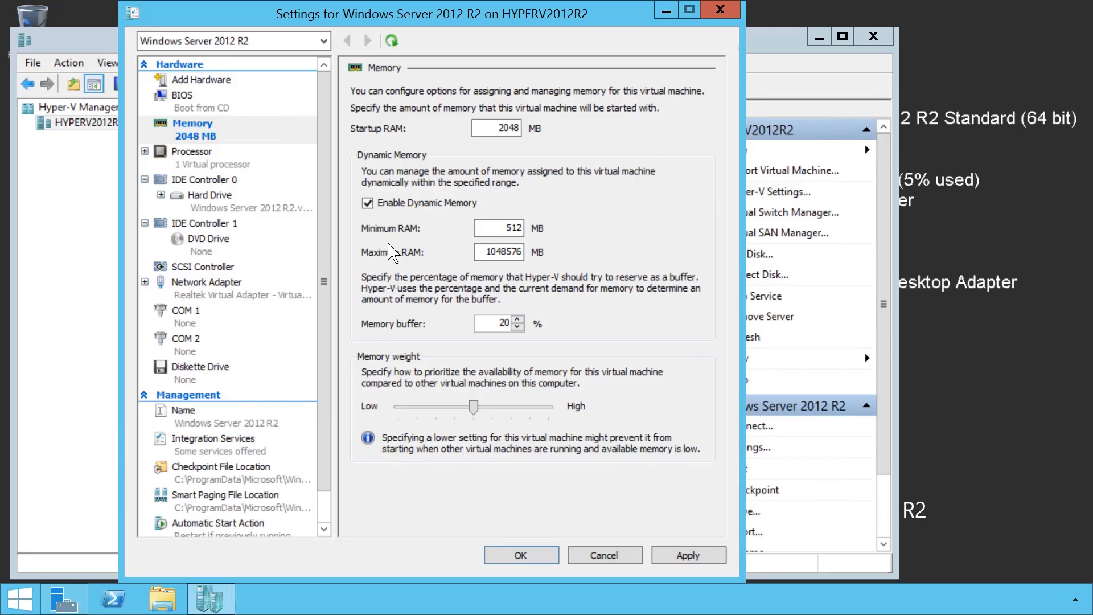
left_click(378, 205)
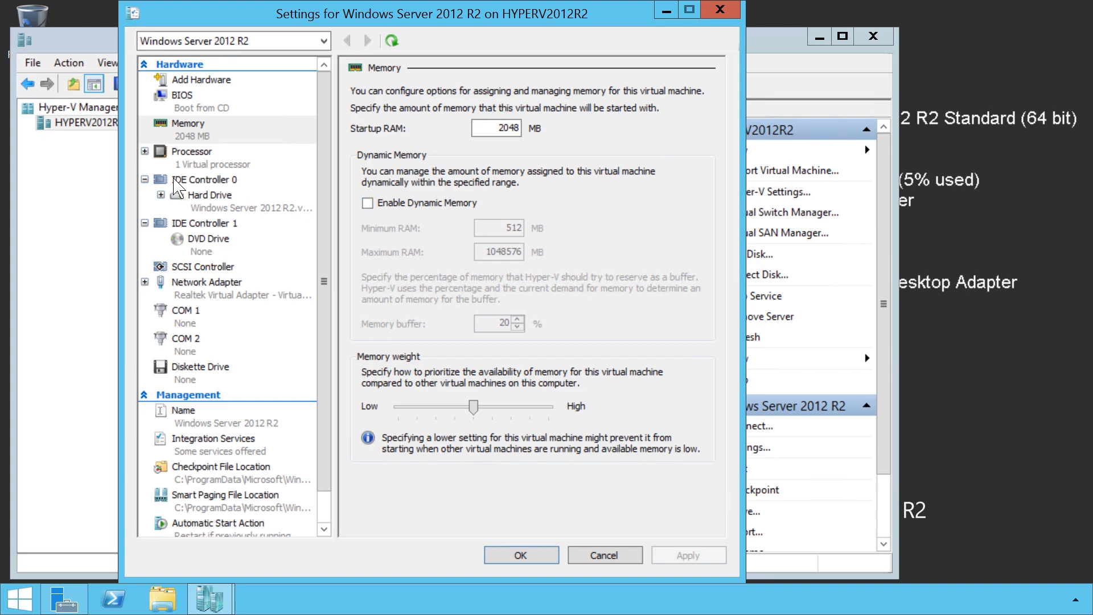
Examine the virtual processor settings and the drive types that can be attached to IDE Controller 0.
left_click(187, 165)
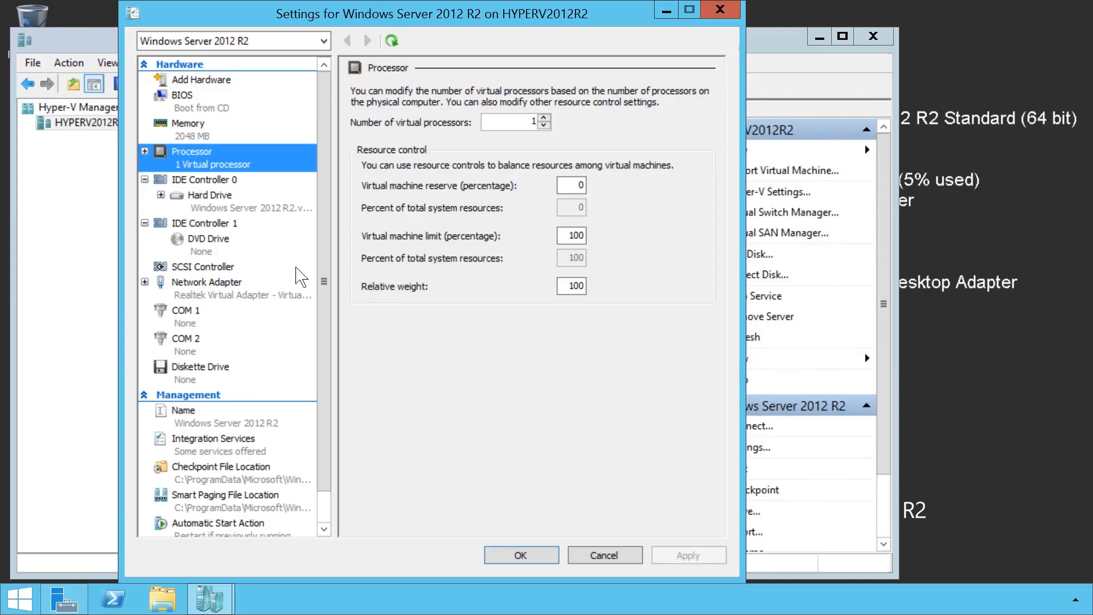
left_click(205, 182)
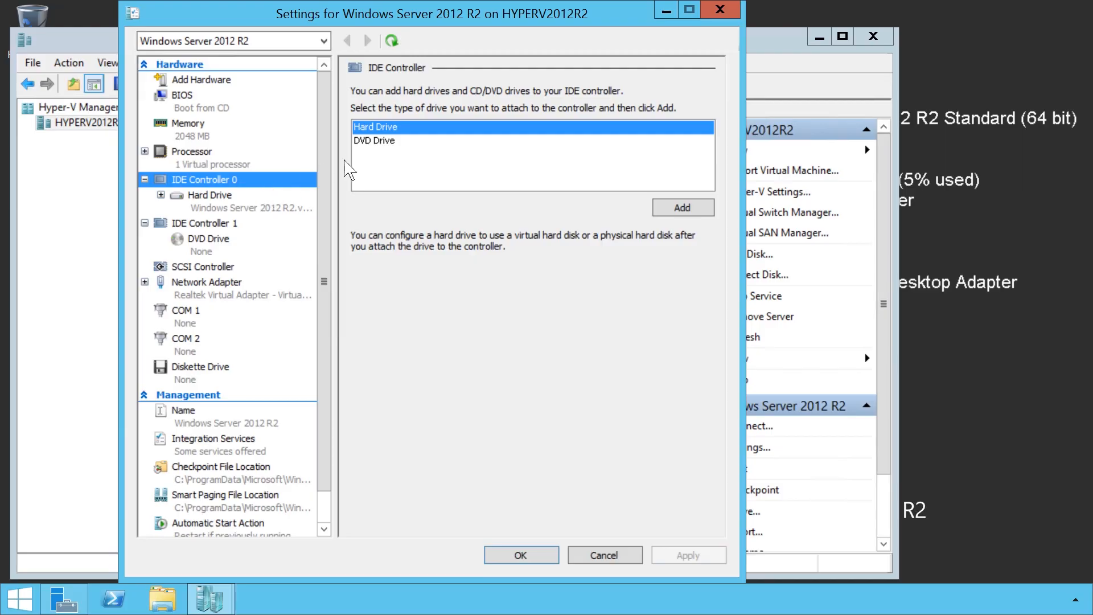
left_click(383, 135)
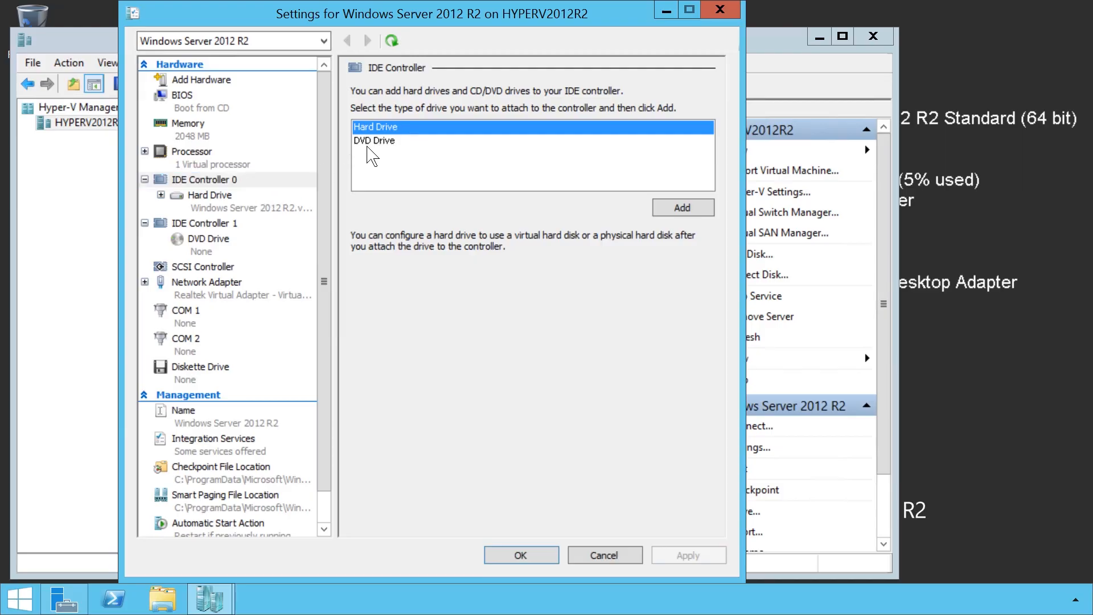
left_click(377, 142)
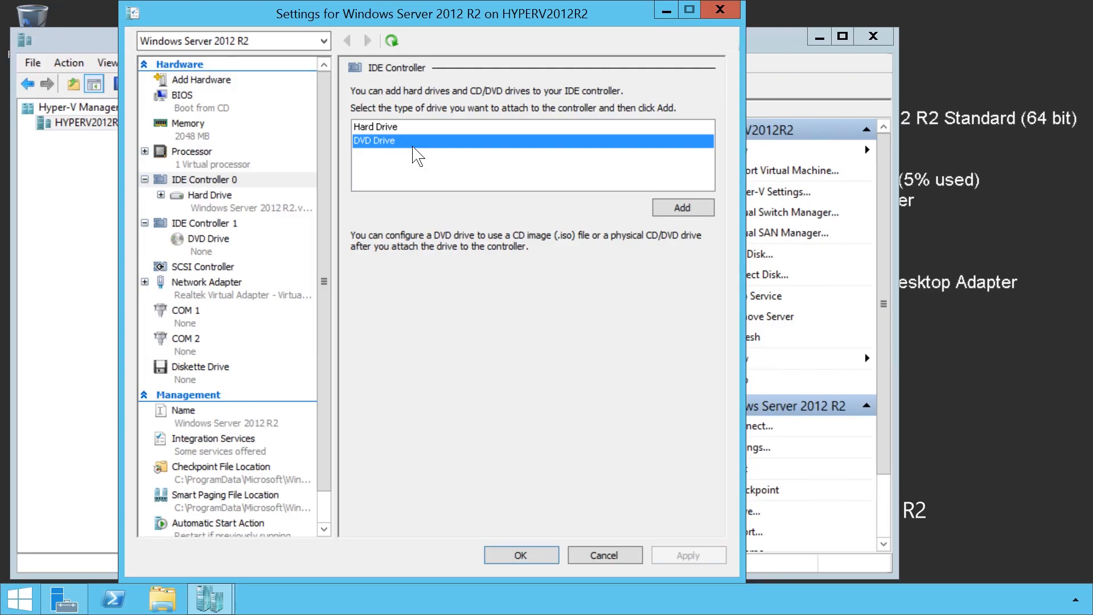
Examine the controller and location choices available for the virtual hard drive attached to IDE Controller 0.
left_click(255, 209)
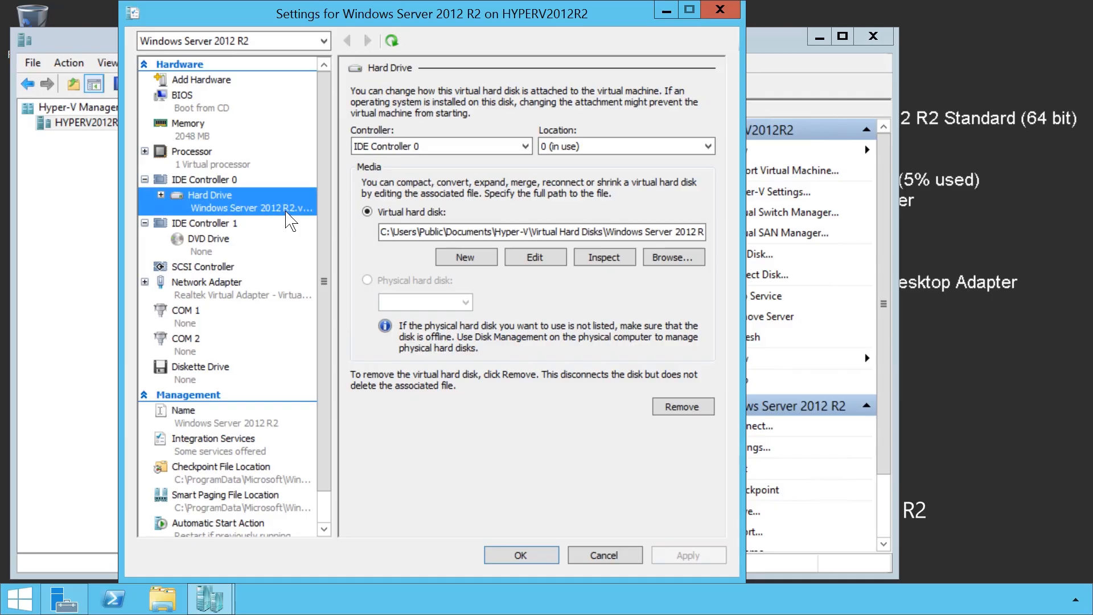
left_click(525, 146)
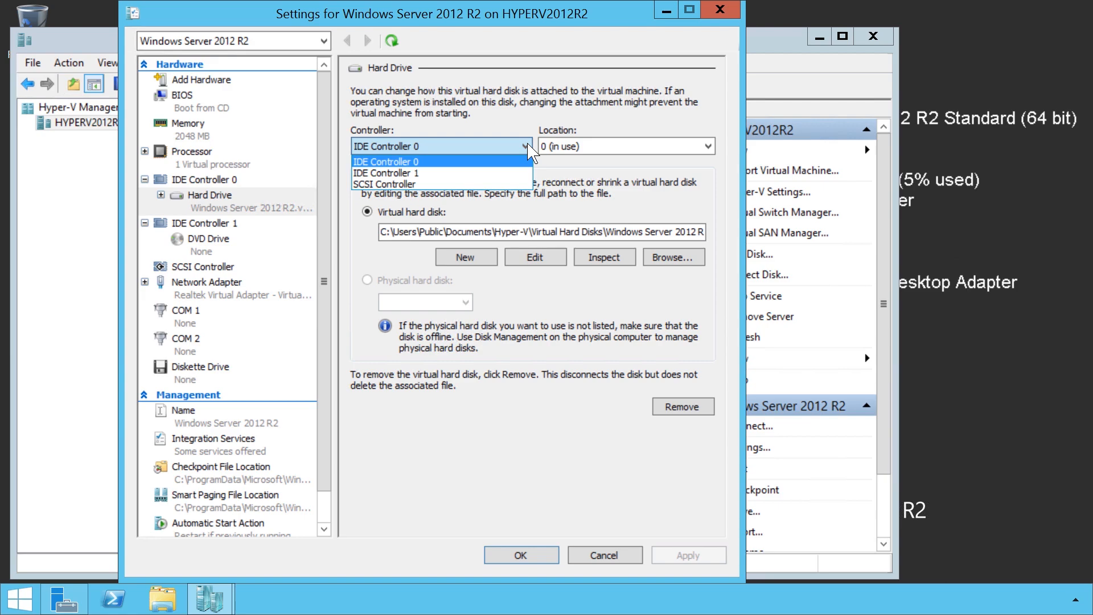
left_click(714, 146)
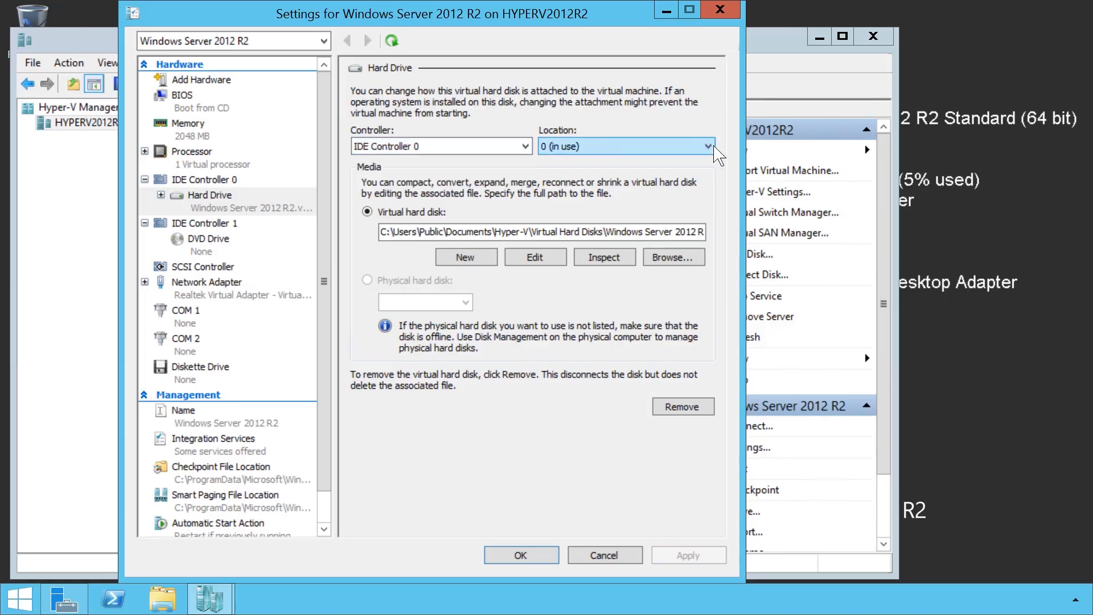
left_click(714, 147)
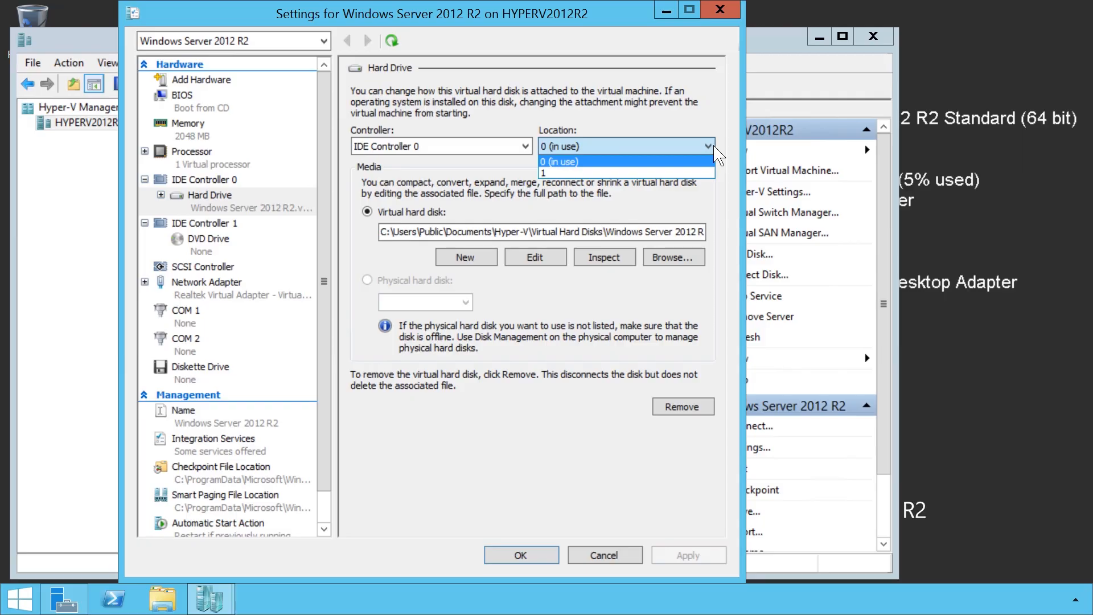
left_click(391, 261)
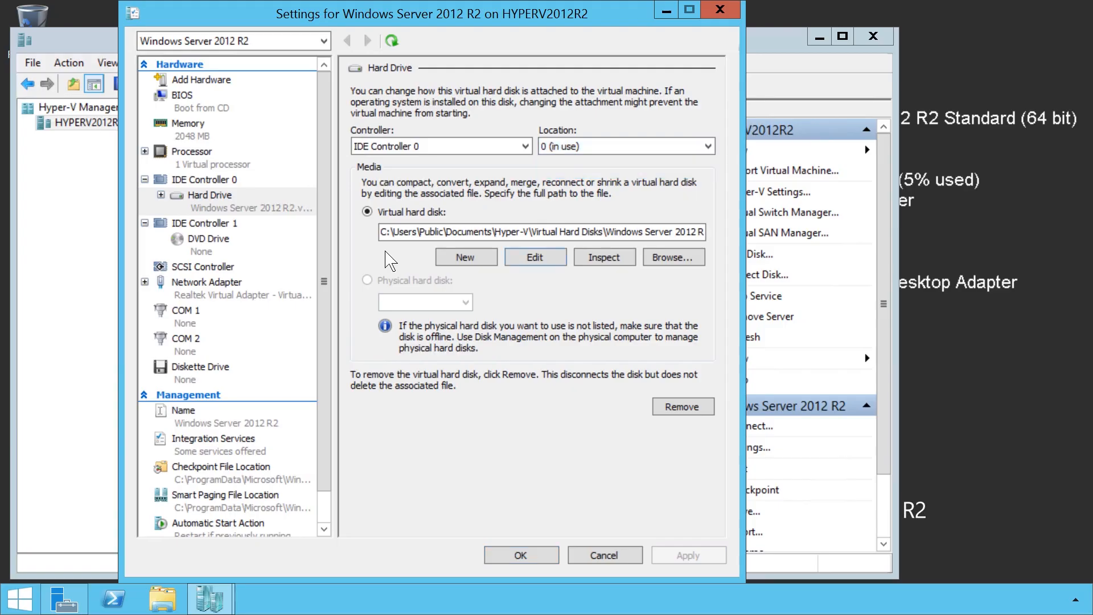
Examine the edit actions offered for the virtual hard disk on IDE Controller 0, and inspect the disk's properties.
left_click(513, 263)
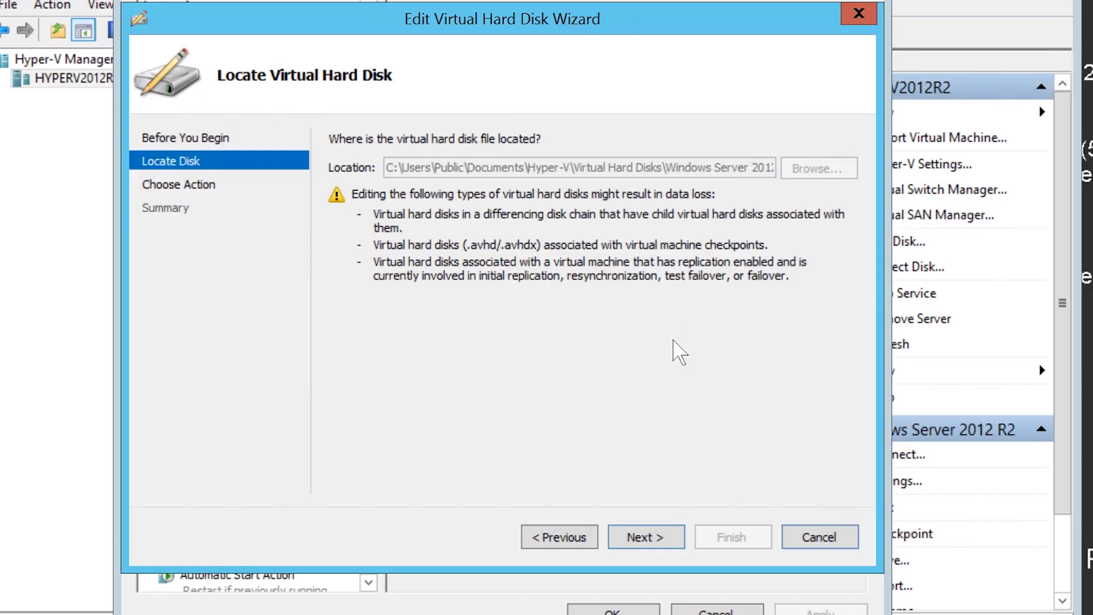
left_click(675, 540)
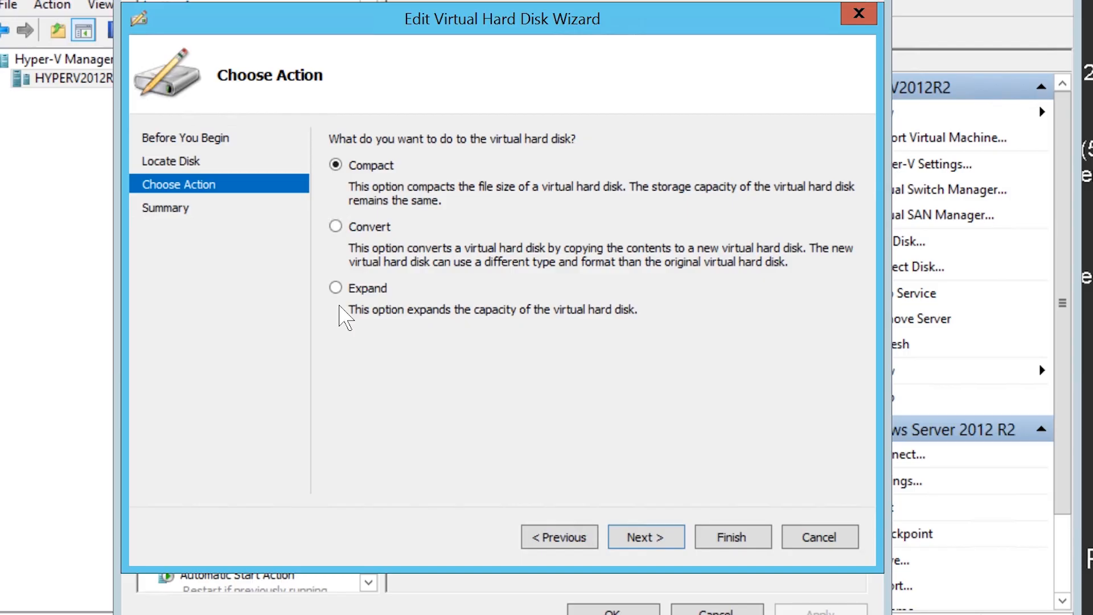
left_click(834, 542)
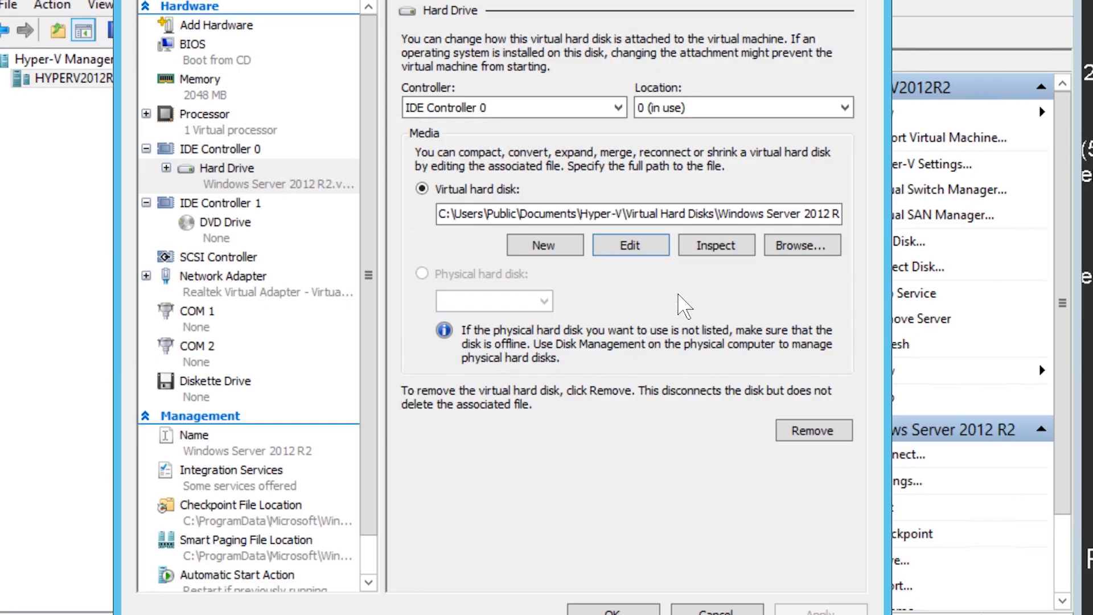
left_click(754, 255)
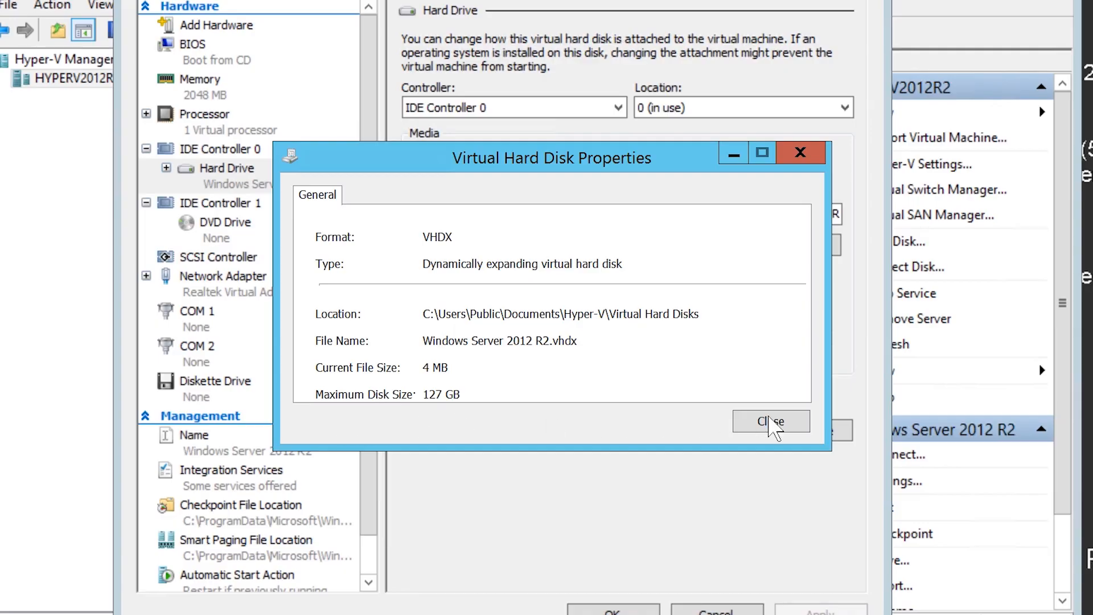
left_click(792, 424)
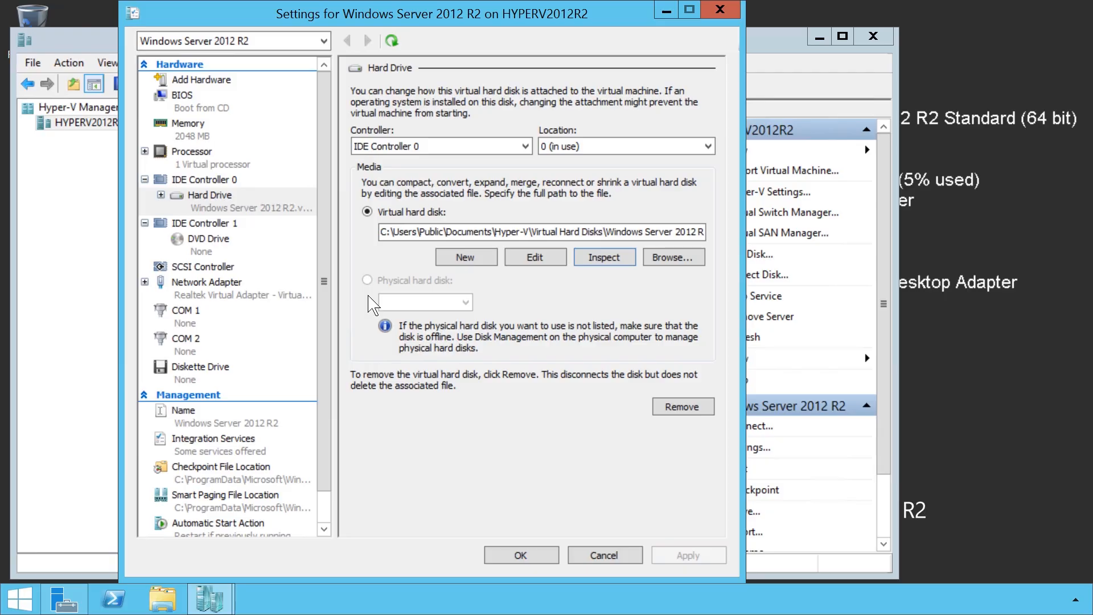
Attach the image file C:\isos\en_windows_server_2012_r2_x64_dvd_2707946.iso to the DVD drive on IDE Controller 1 and apply the change.
left_click(205, 251)
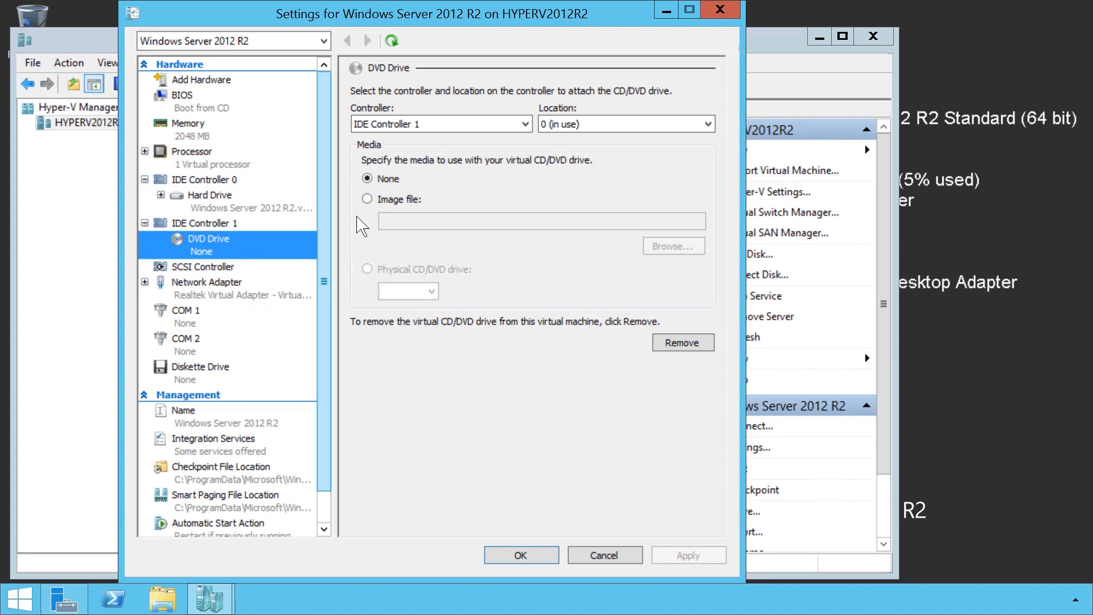
left_click(379, 200)
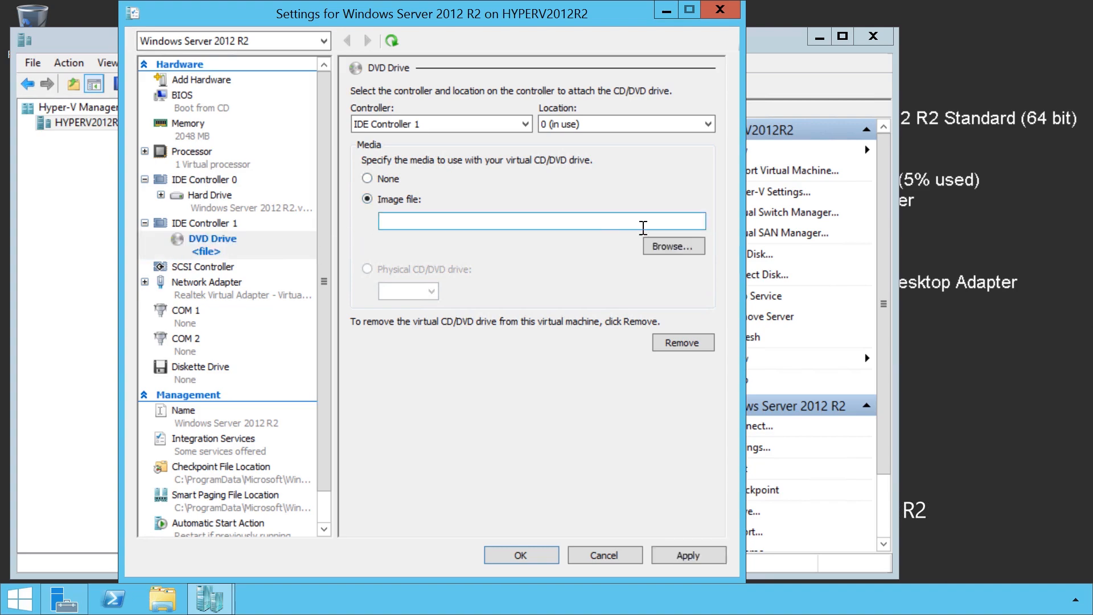
left_click(673, 246)
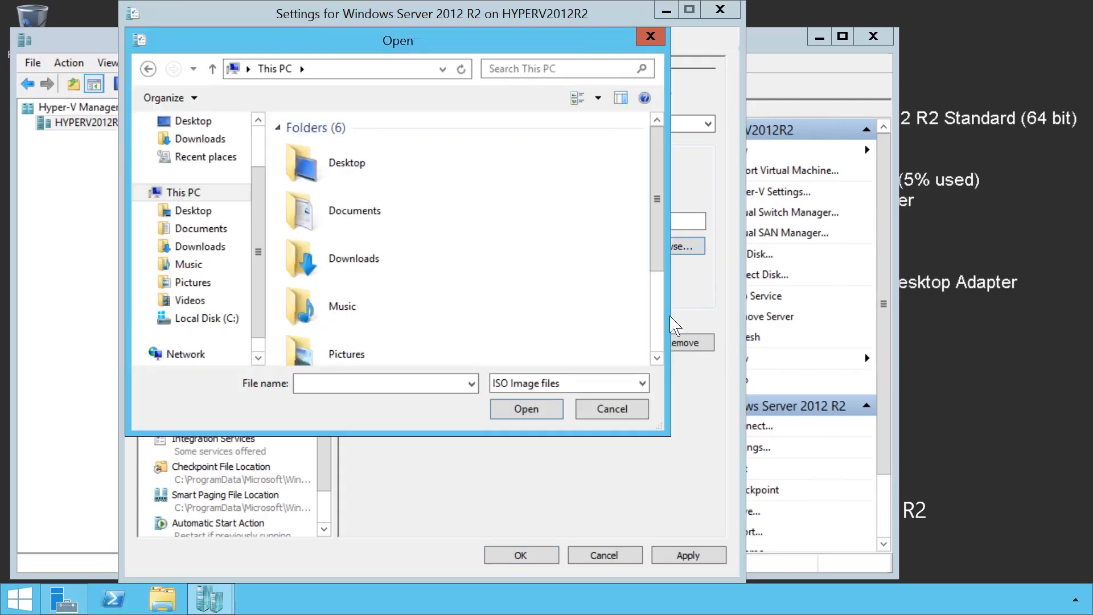
scroll(660, 350, "down", 2)
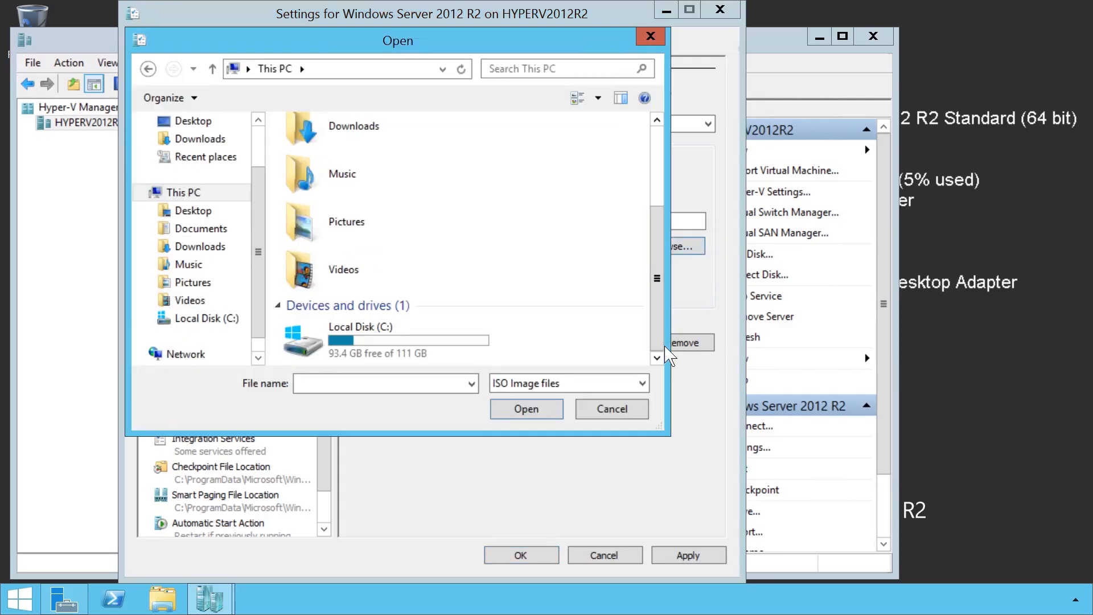
double_click(467, 354)
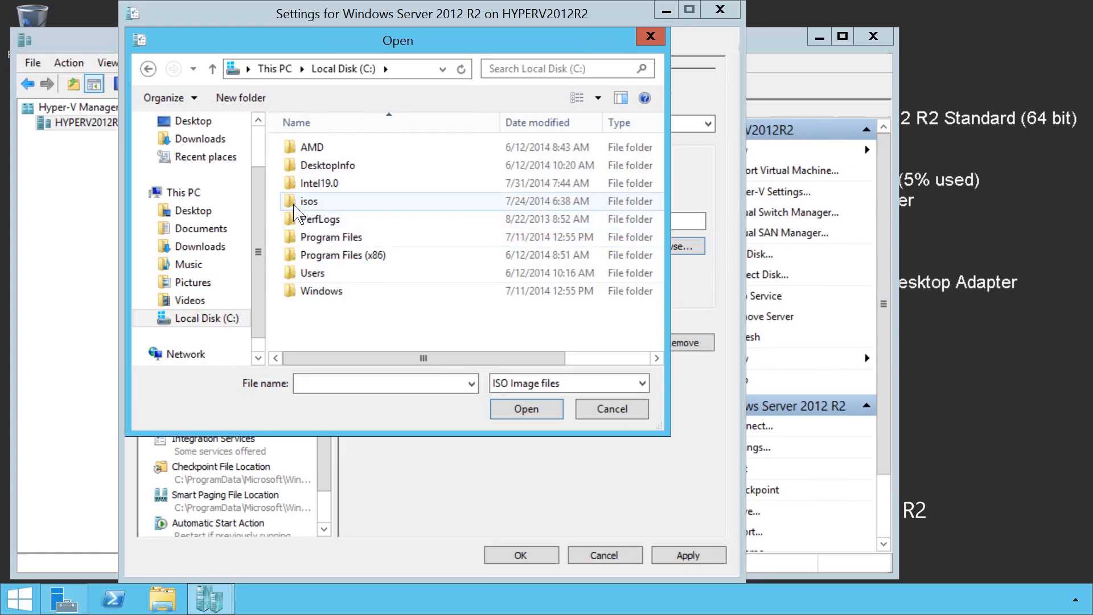
double_click(346, 206)
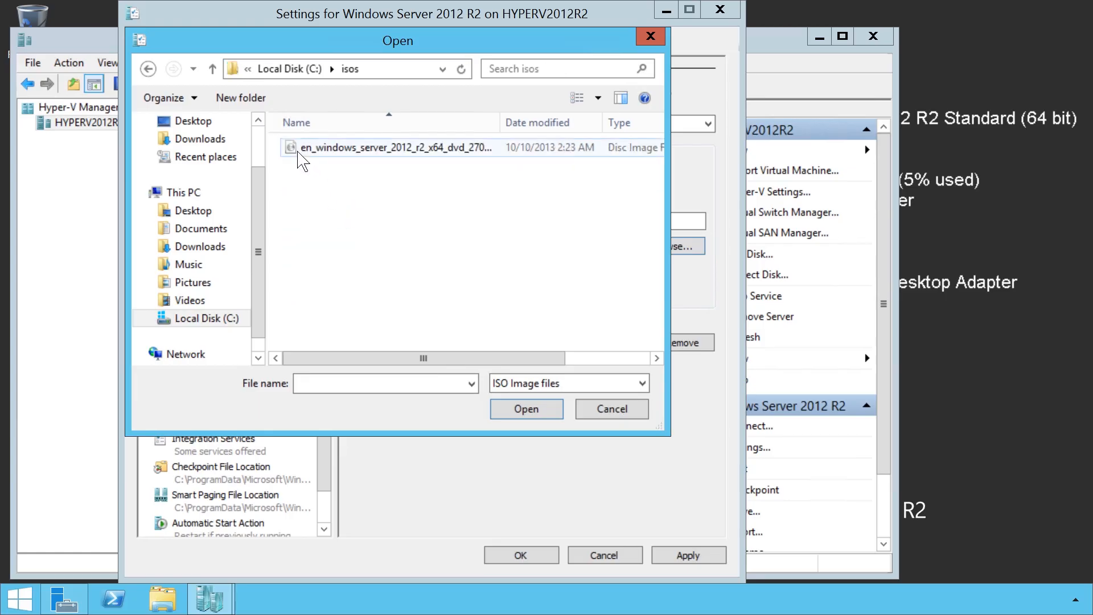
left_click(473, 159)
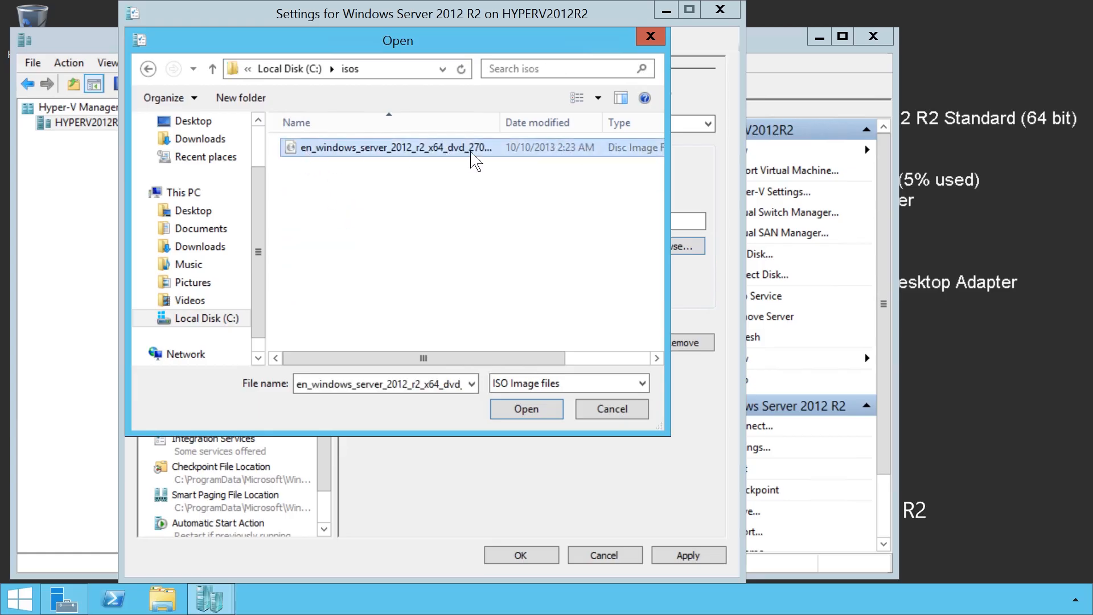
left_click(566, 410)
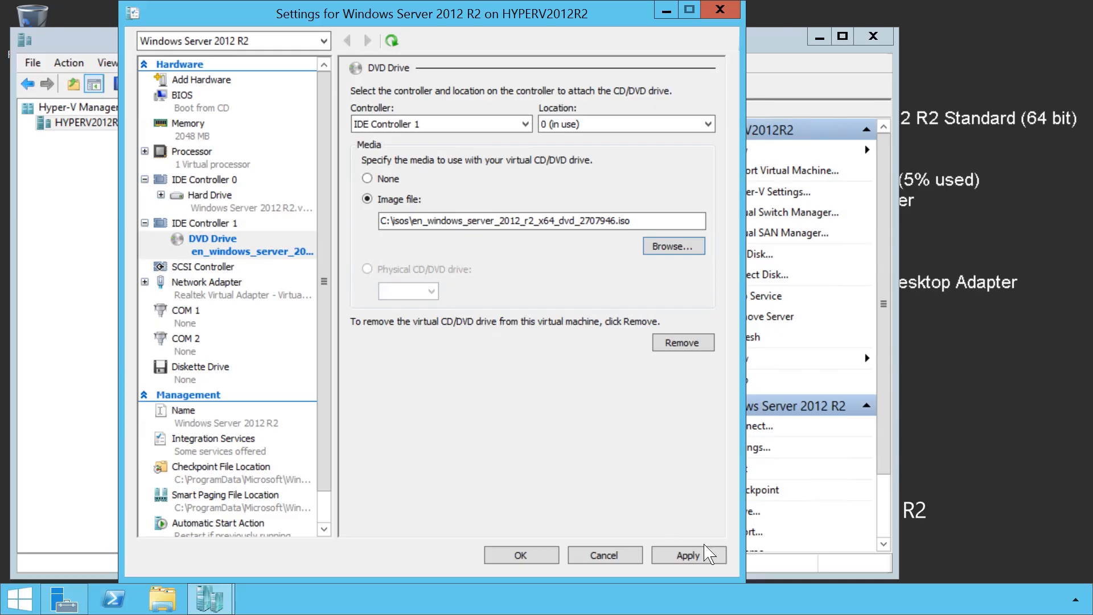
left_click(718, 556)
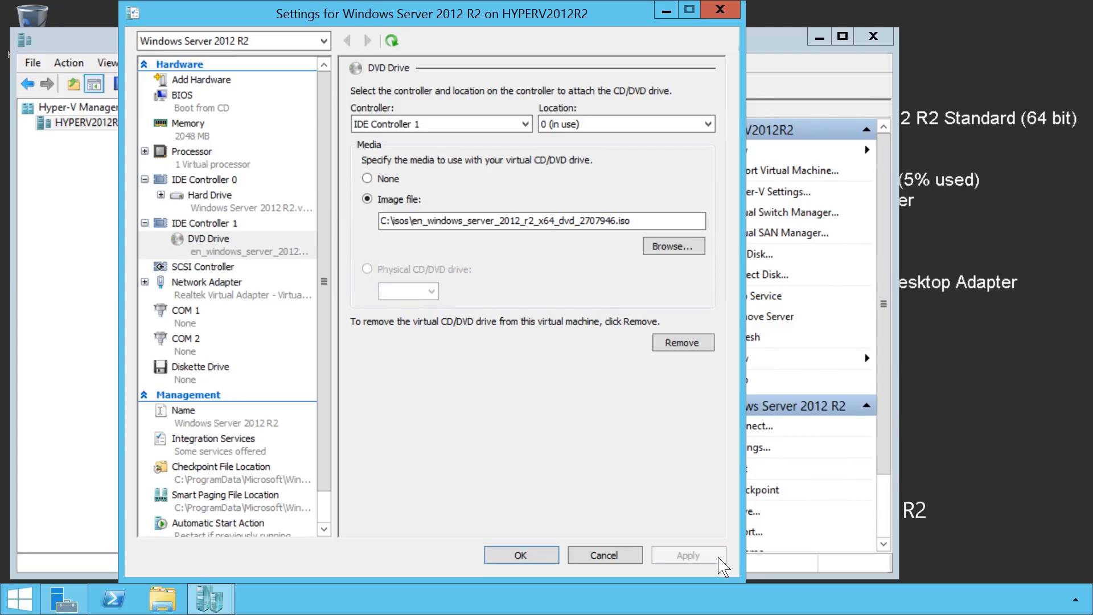
Add a hard drive to the SCSI controller to view the new virtual hard disk wizard, and remove the drive again.
left_click(179, 270)
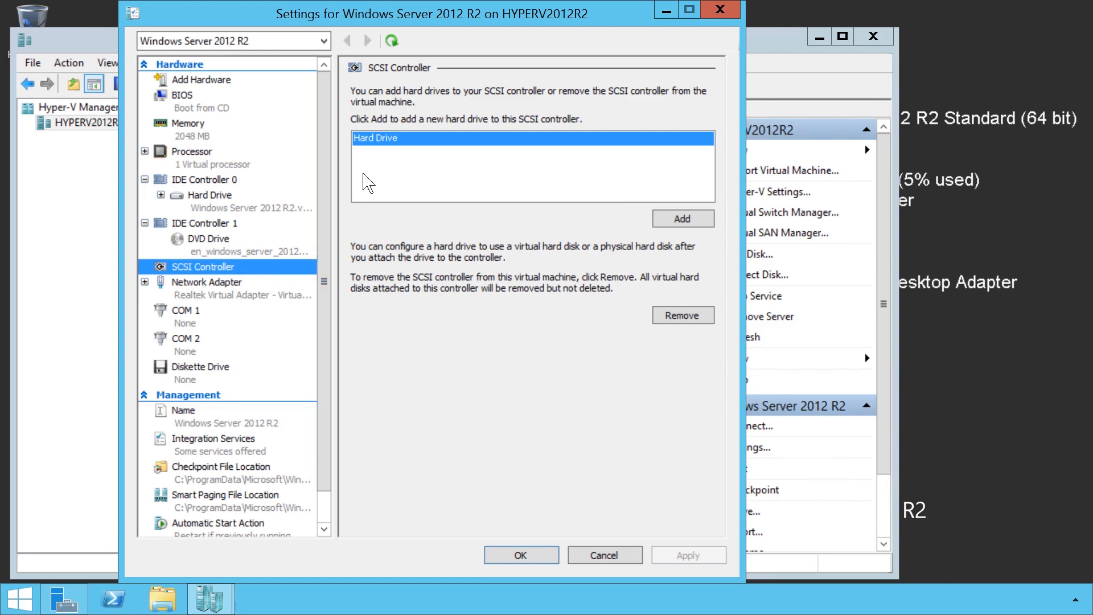
left_click(370, 150)
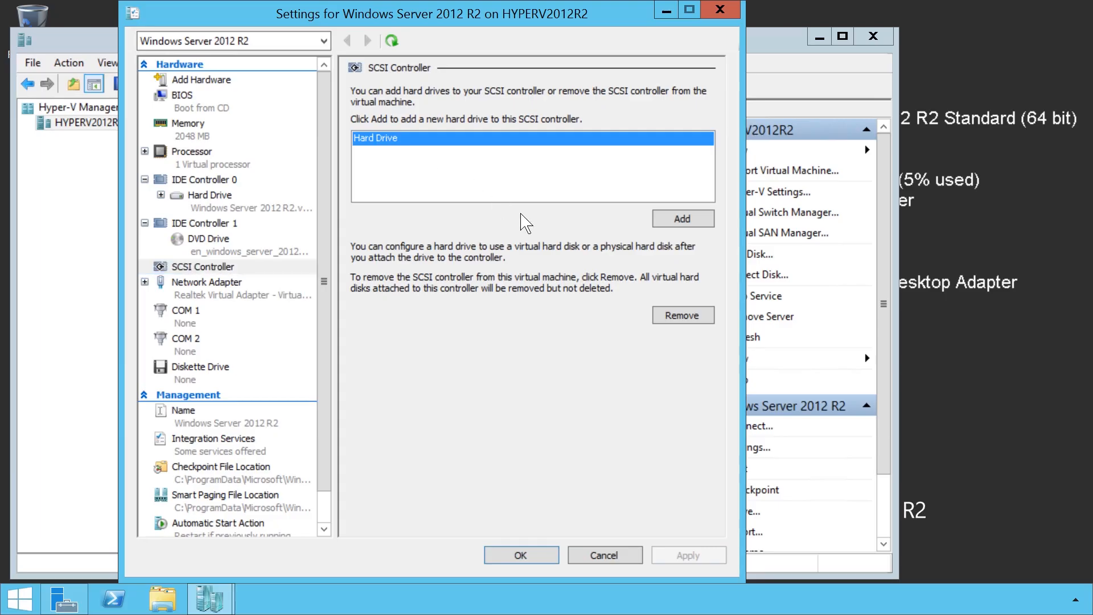
left_click(713, 226)
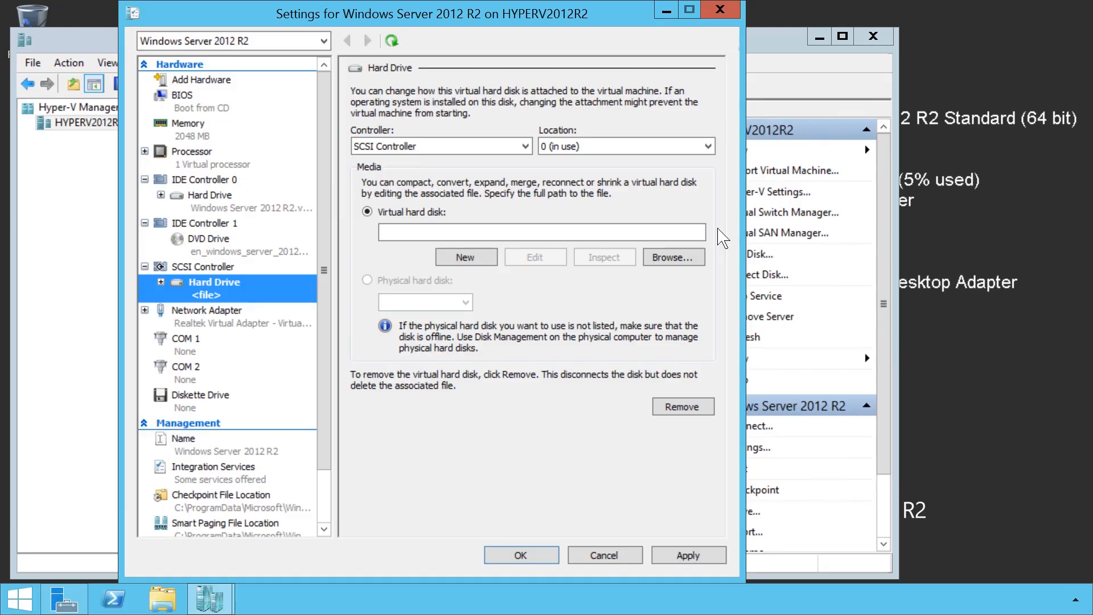
left_click(492, 264)
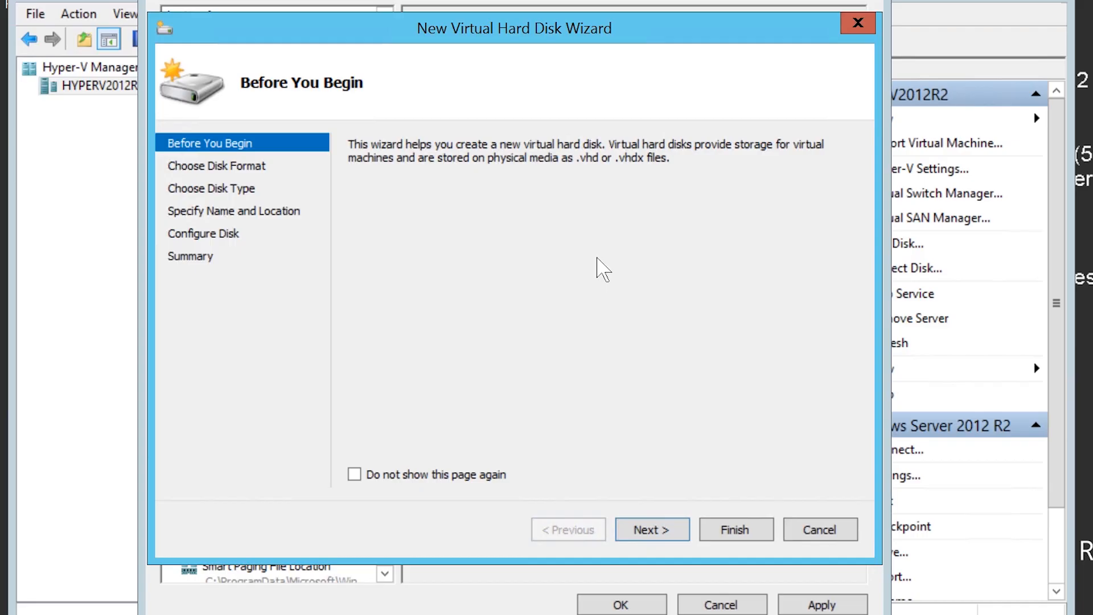
left_click(847, 534)
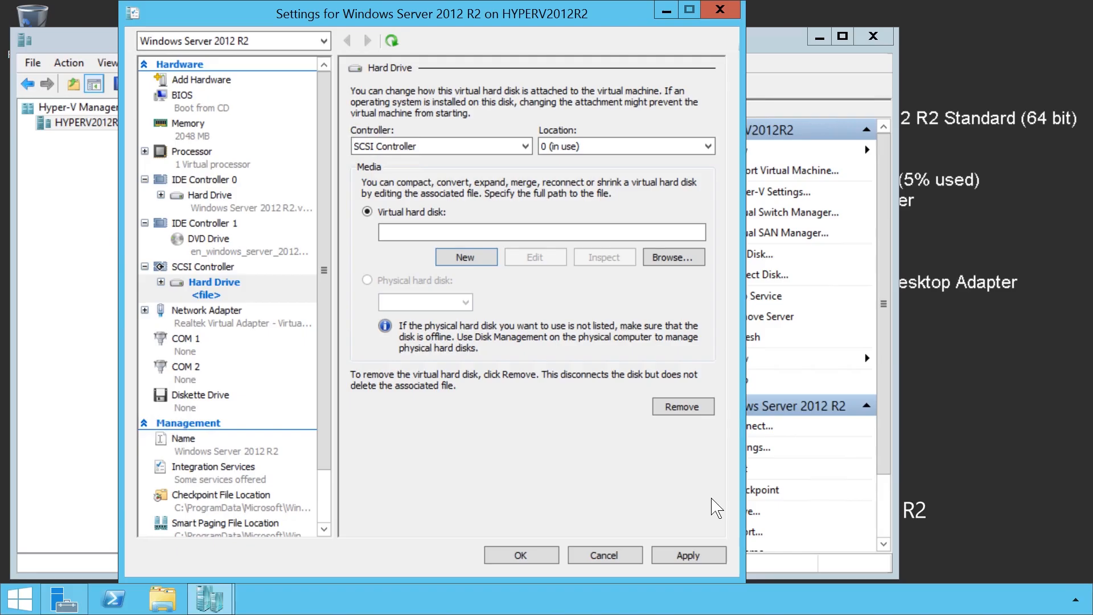
left_click(705, 411)
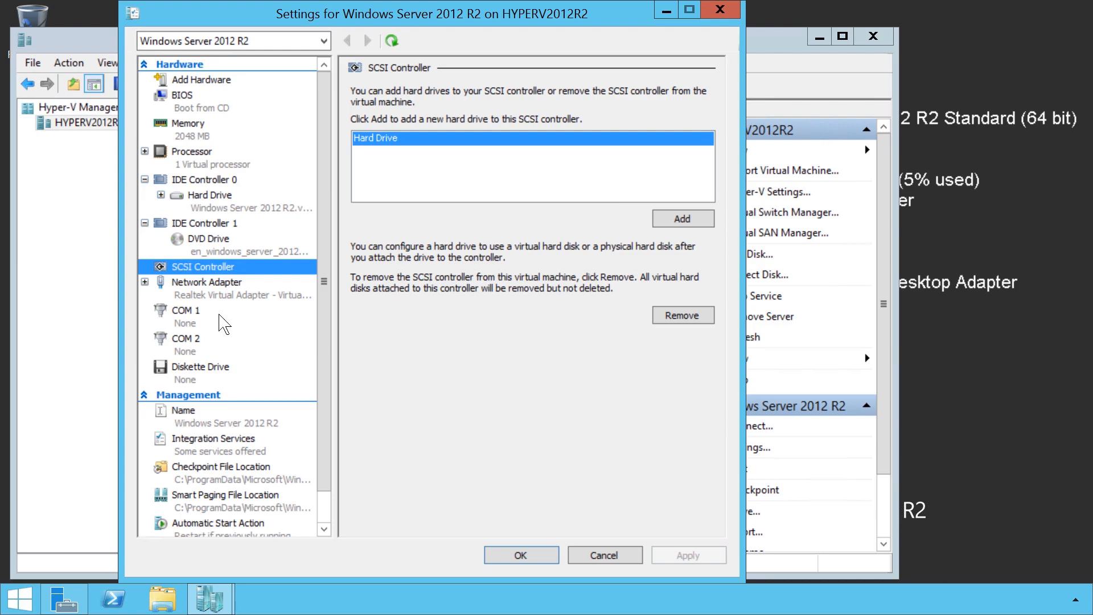
Enable virtual LAN identification with VLAN ID 2 on the network adapter, and briefly enable bandwidth management to view its options.
left_click(196, 293)
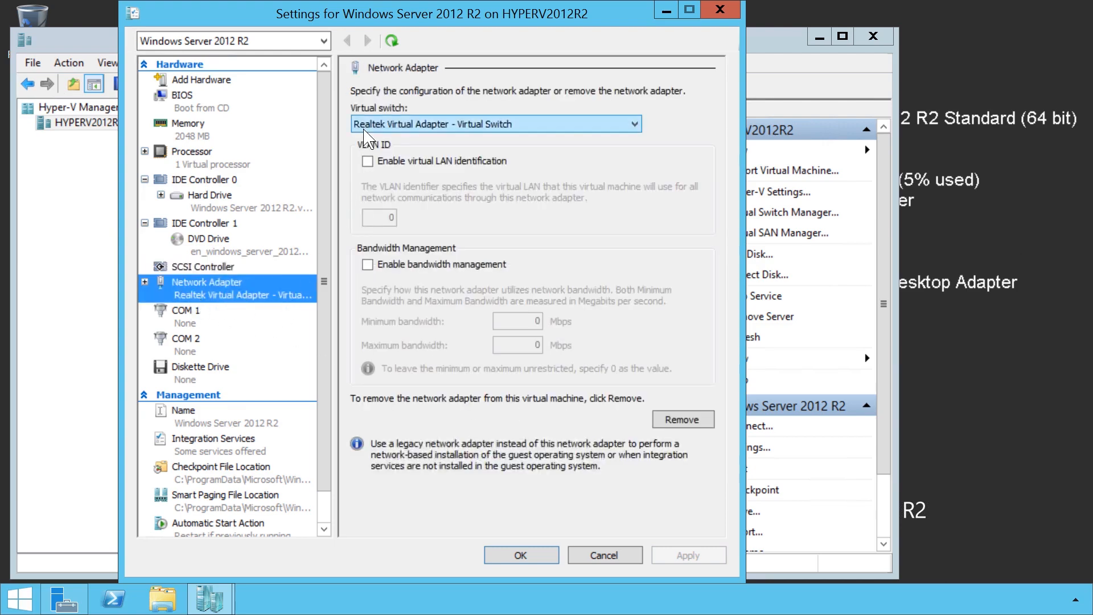
left_click(641, 130)
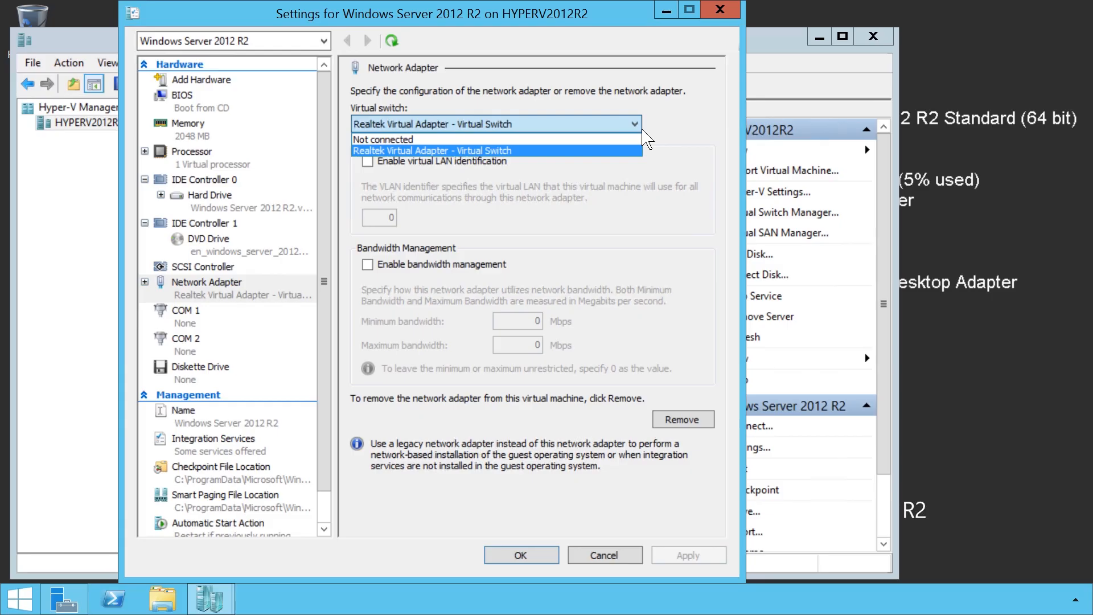
left_click(646, 138)
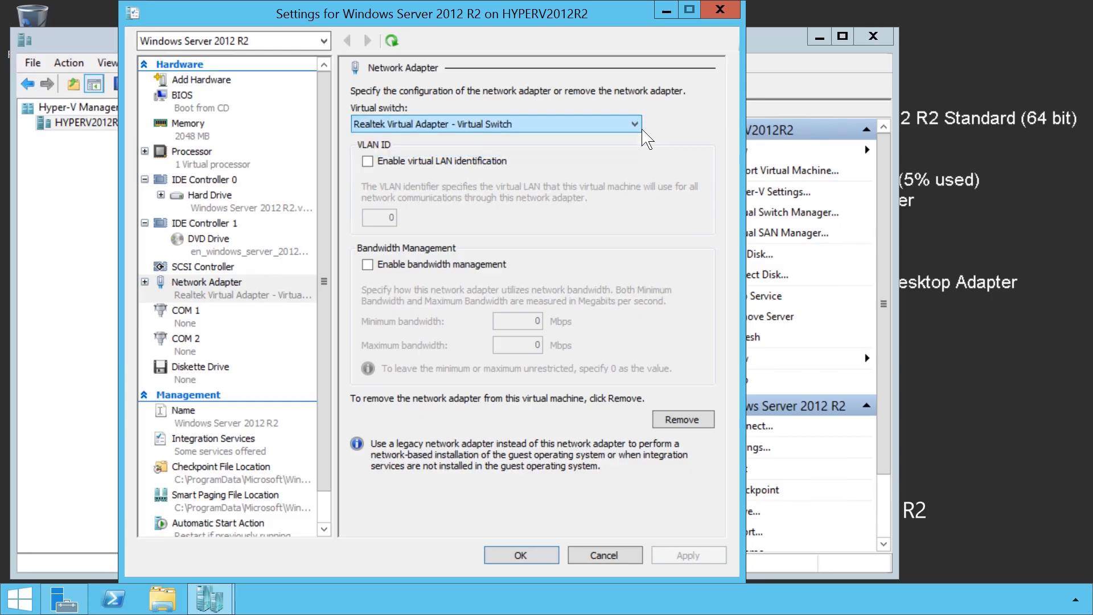
left_click(377, 164)
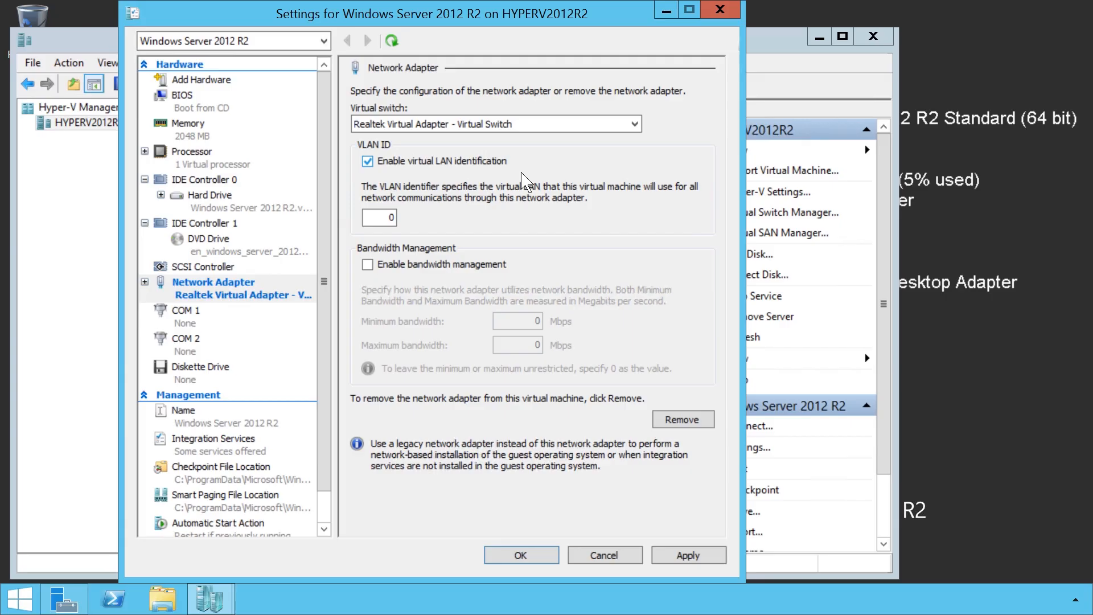
double_click(388, 221)
type("2")
left_click(367, 264)
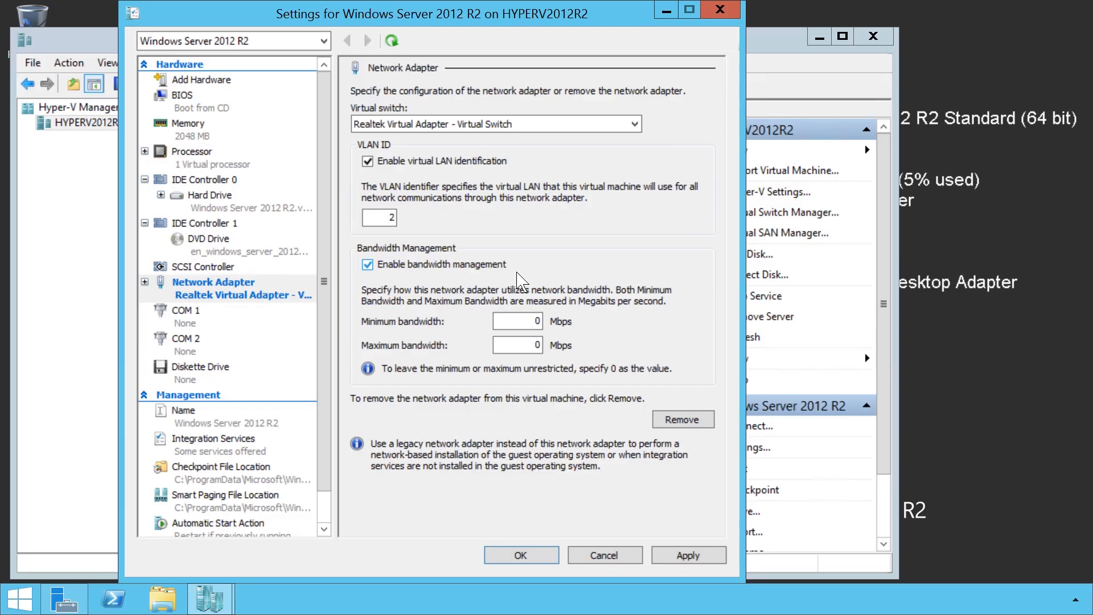
left_click(375, 266)
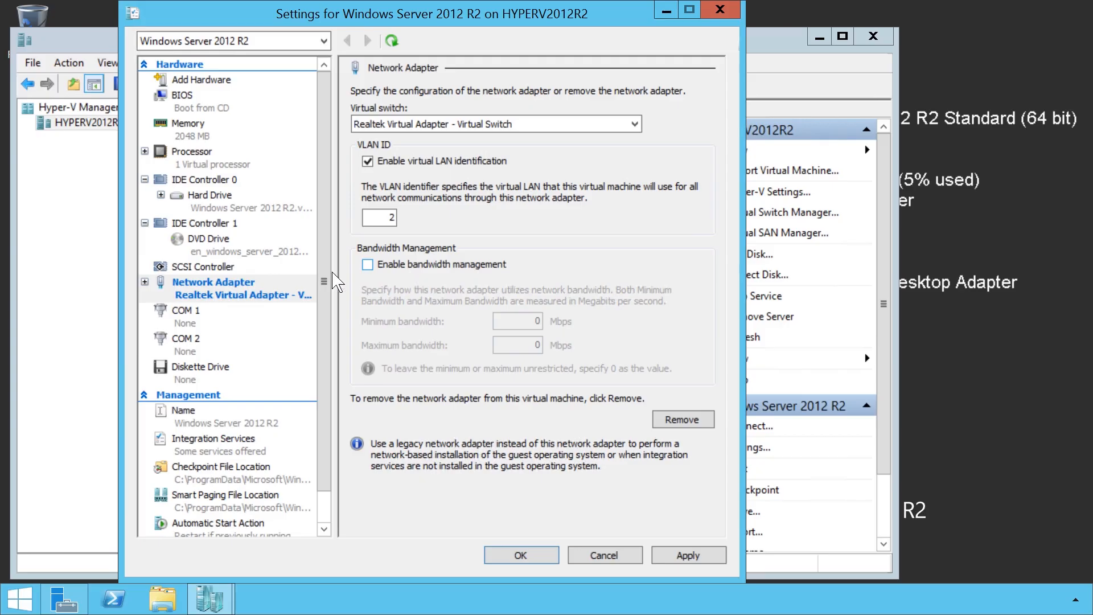
Examine the virtual machine's COM 1, diskette drive, name and integration services settings.
left_click(183, 326)
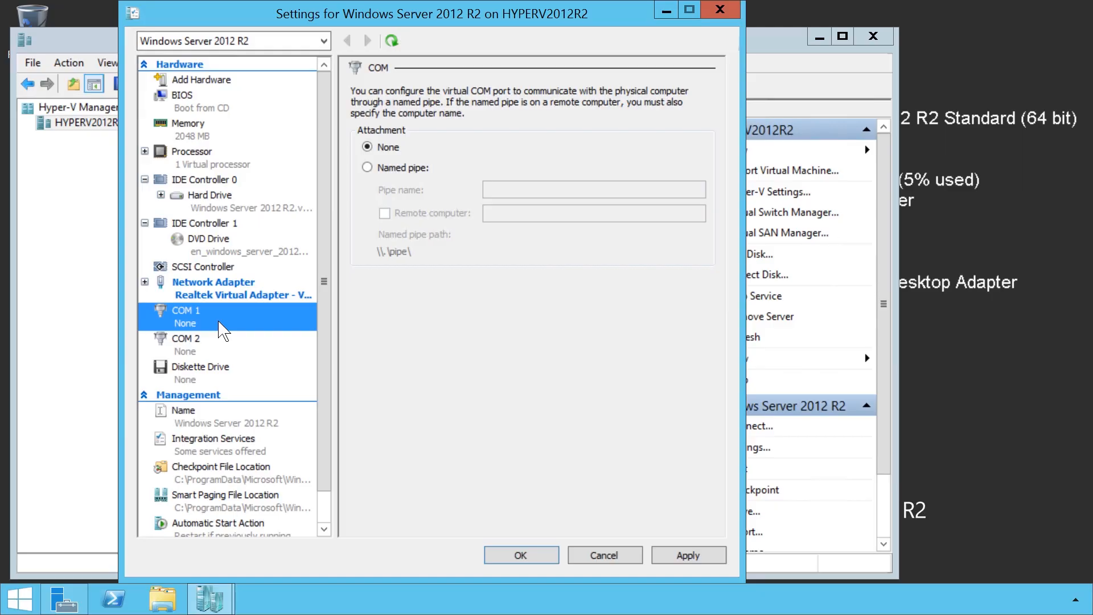
left_click(208, 381)
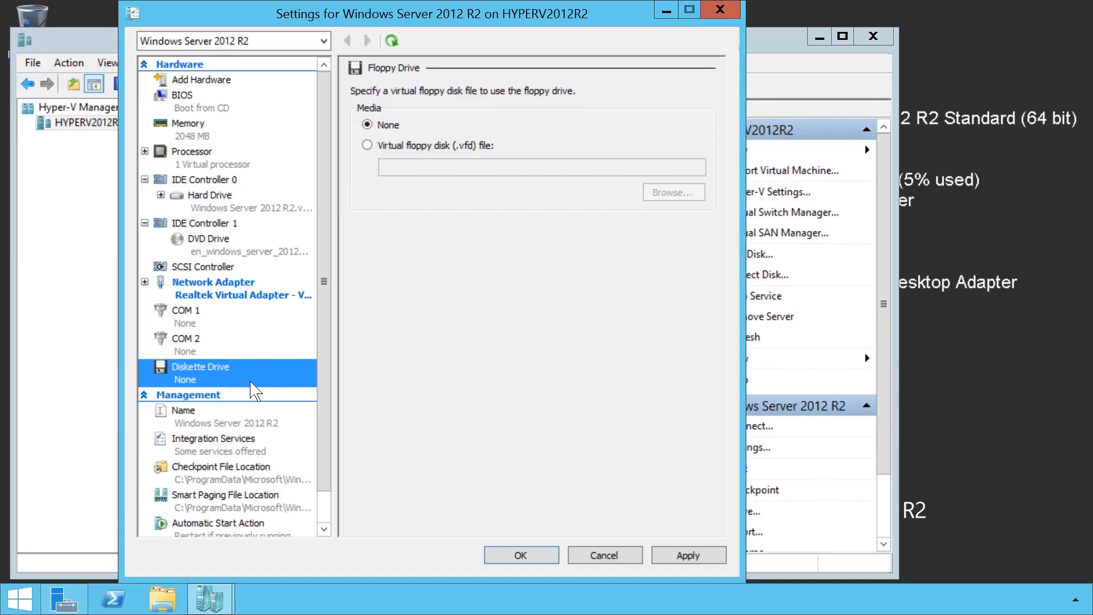
left_click(182, 426)
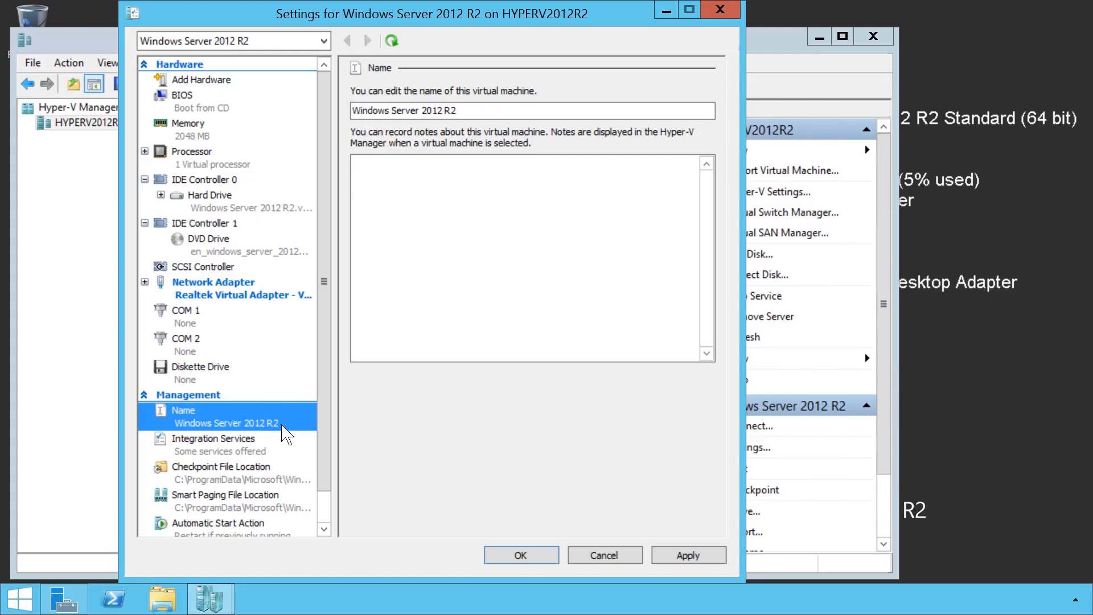
left_click(179, 455)
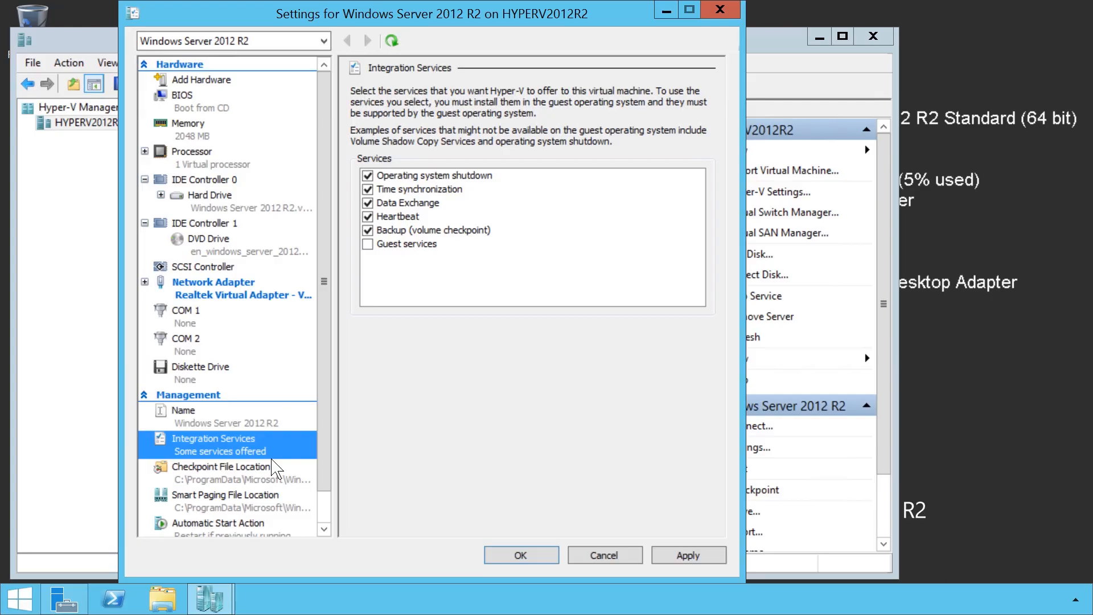
Examine the virtual machine's checkpoint file location and smart paging file location.
left_click(192, 484)
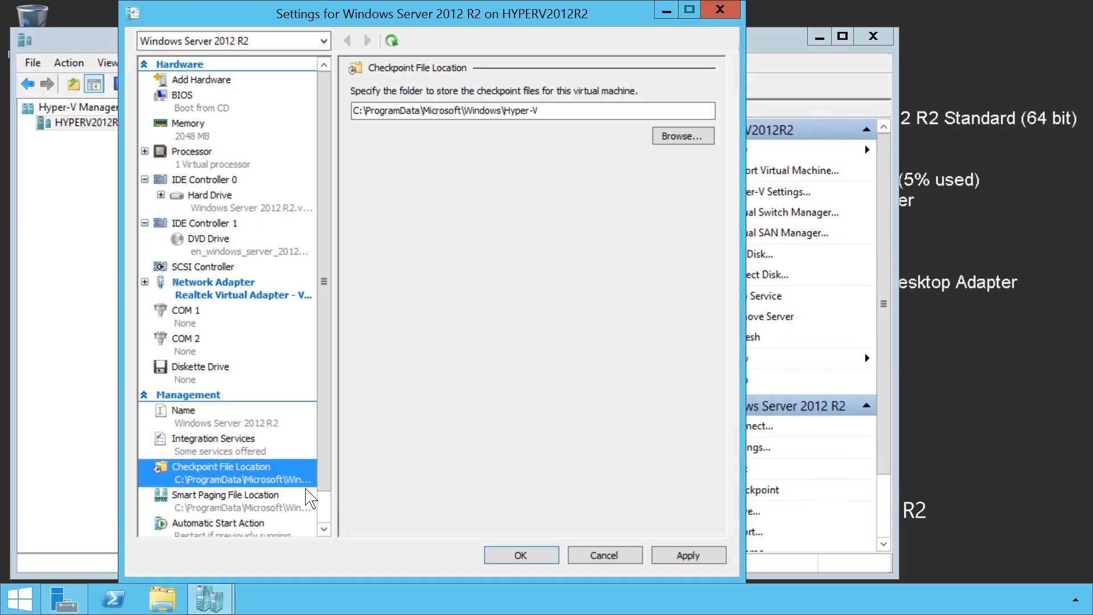
left_click(199, 513)
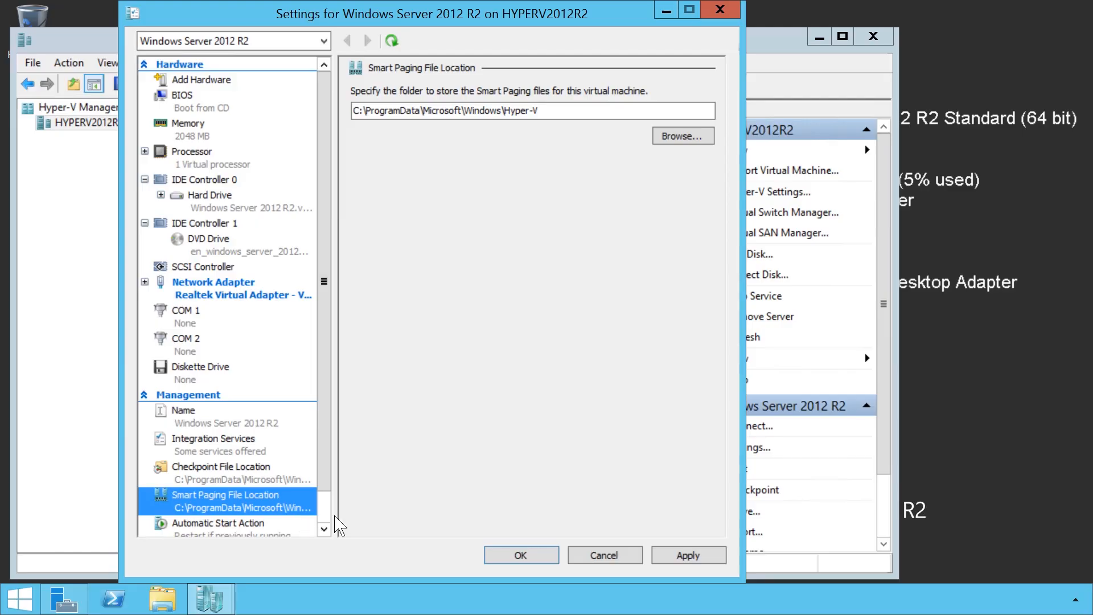
Set the automatic start action's startup delay to 30 seconds, review the automatic stop action, and save the virtual machine's settings.
scroll(335, 524, "down", 2)
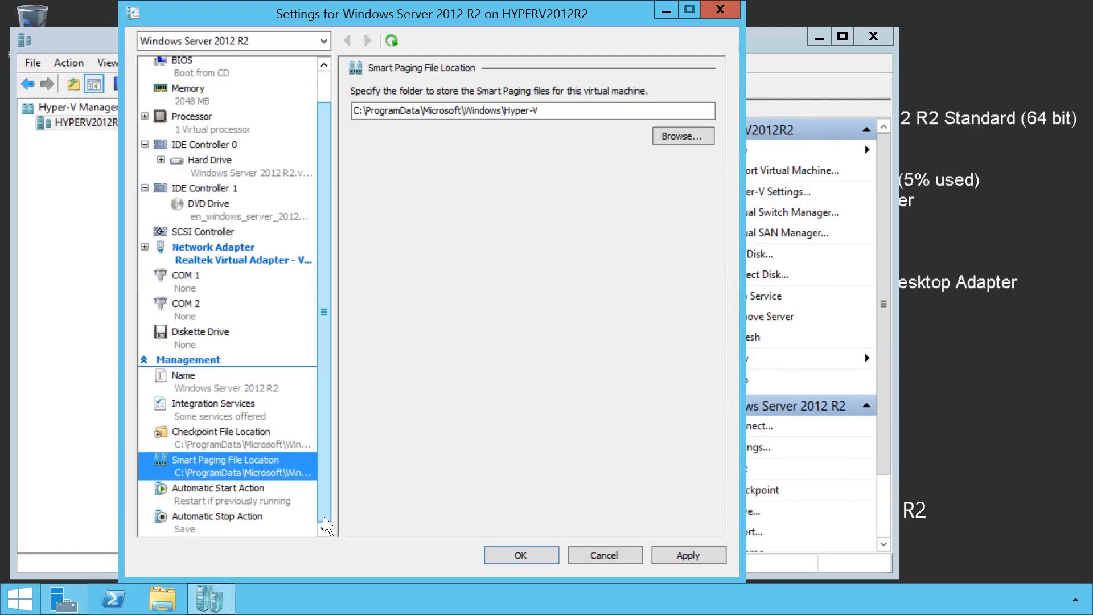
left_click(226, 500)
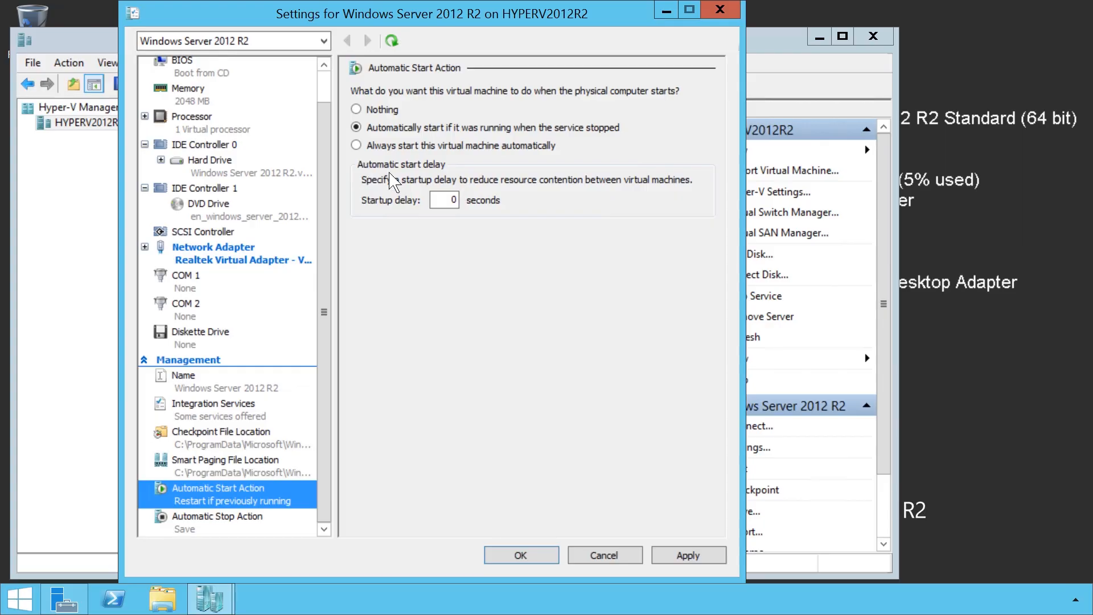
double_click(451, 200)
type("30")
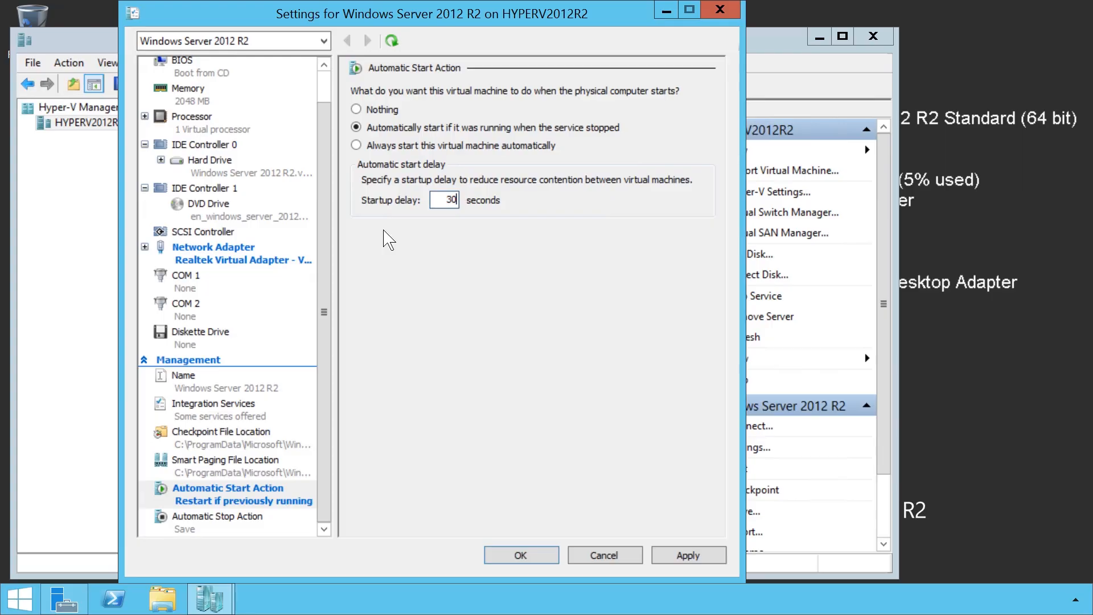
left_click(185, 525)
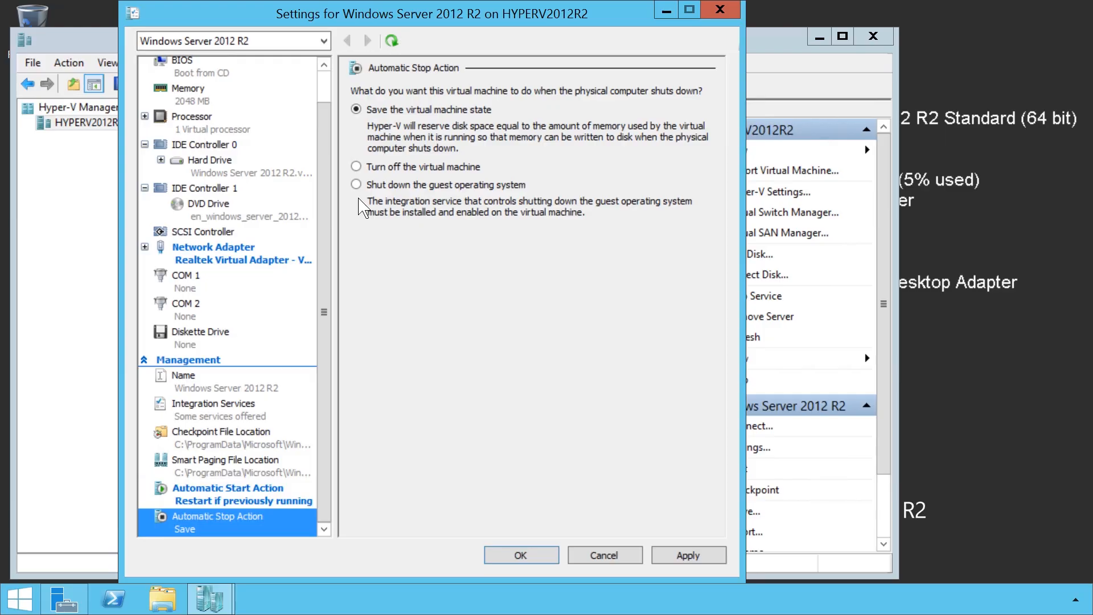
left_click(518, 555)
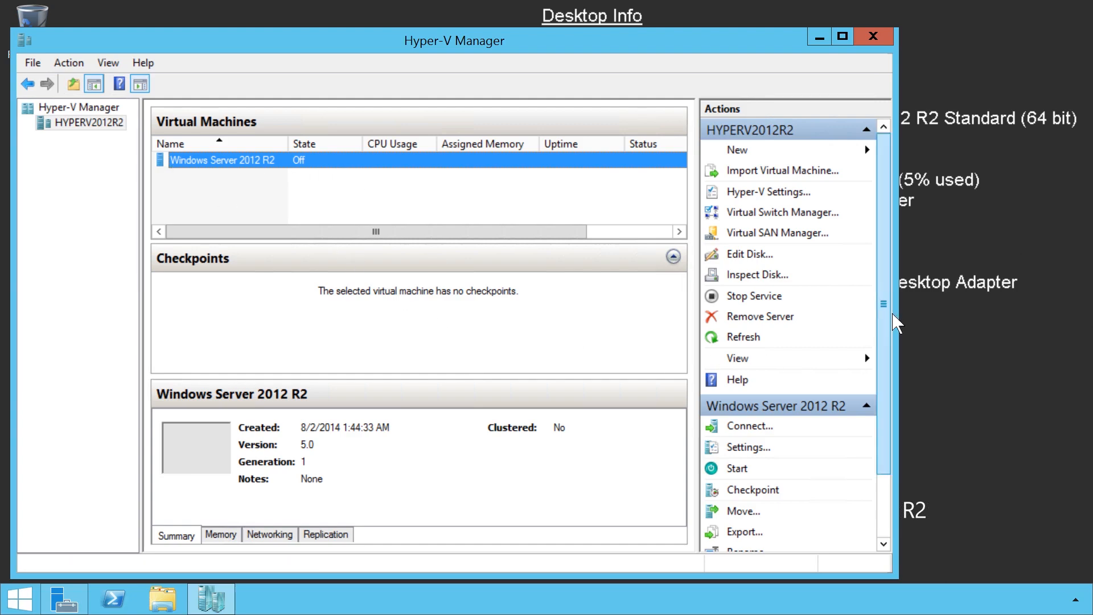
Start the Windows Server 2012 R2 virtual machine and open its Virtual Machine Connection window.
left_click_drag(893, 315, 888, 433)
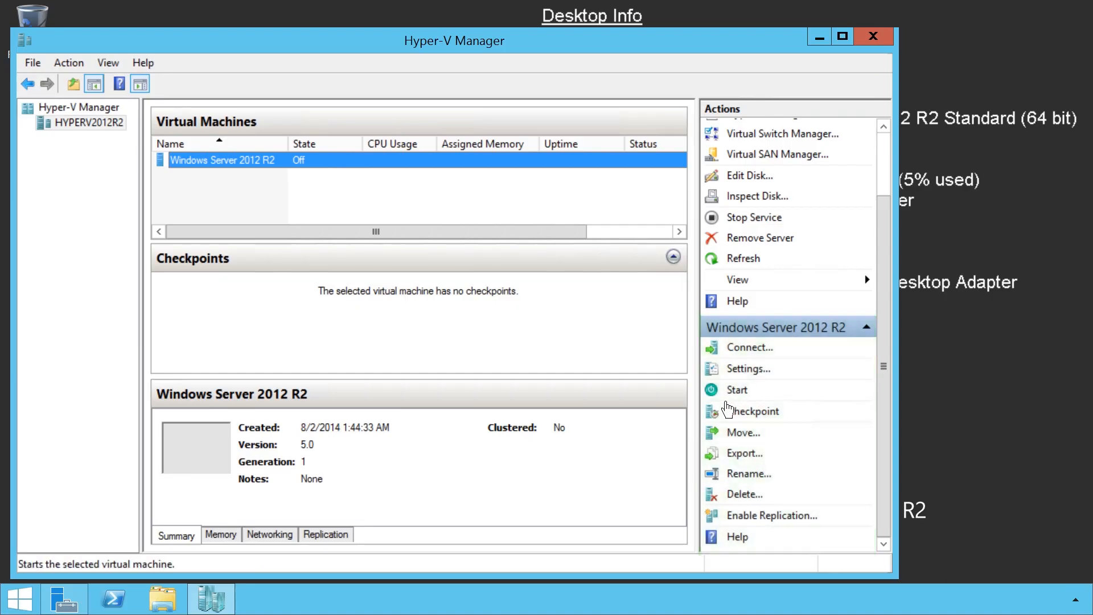
left_click(726, 398)
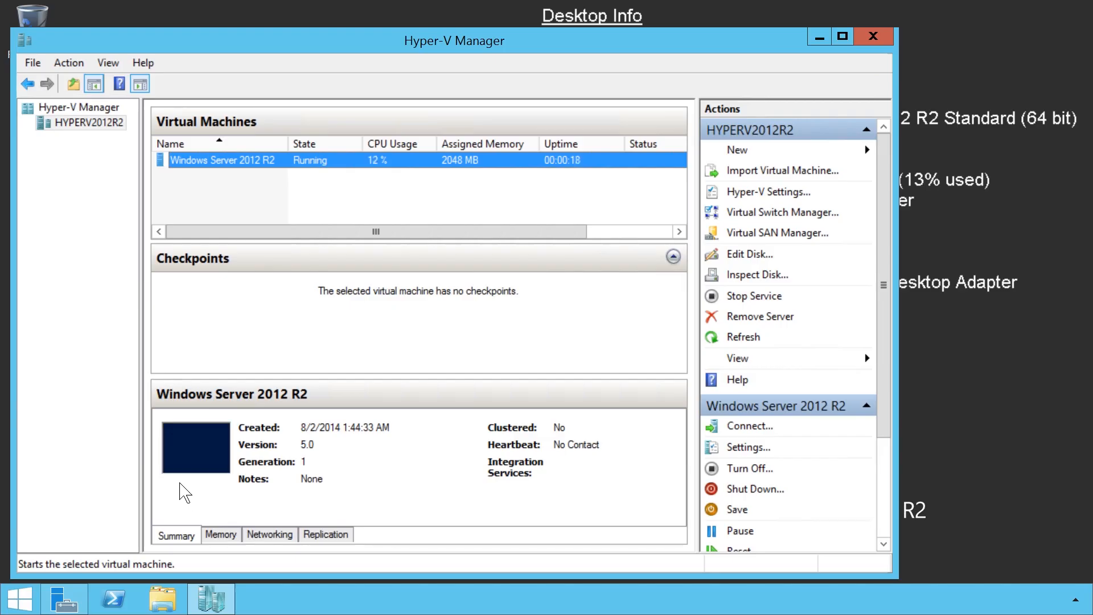
double_click(257, 168)
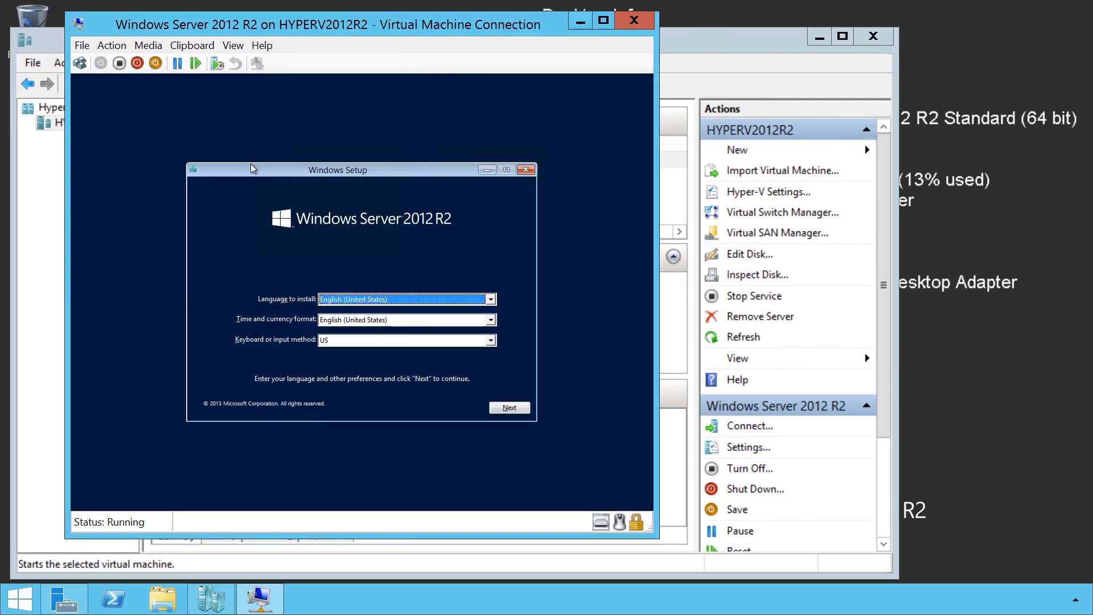